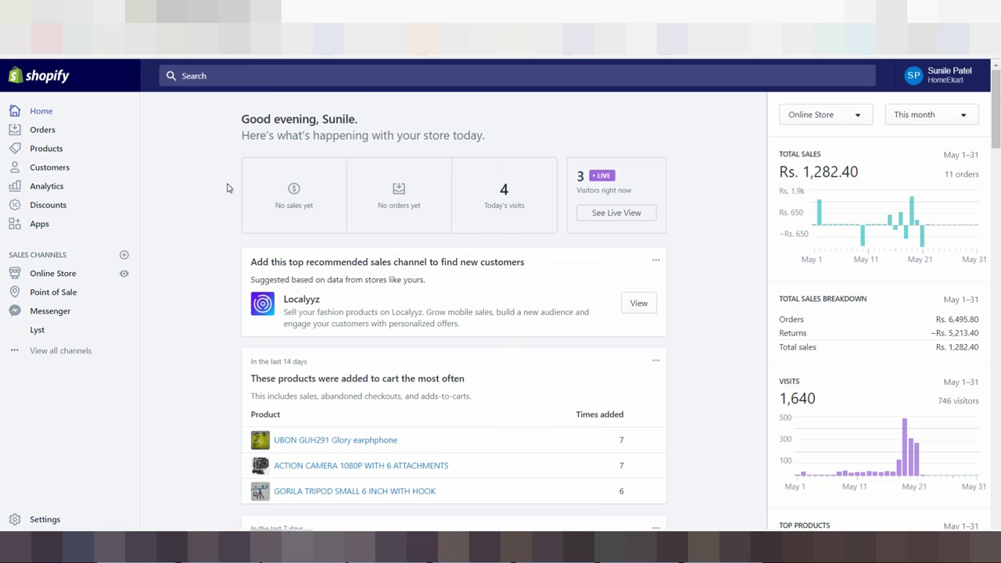
- Open the Orders list and scroll through orders #1002 to #1012 with their payment and fulfillment statuses
{"action": "left_click", "coordinate": [58, 131]}
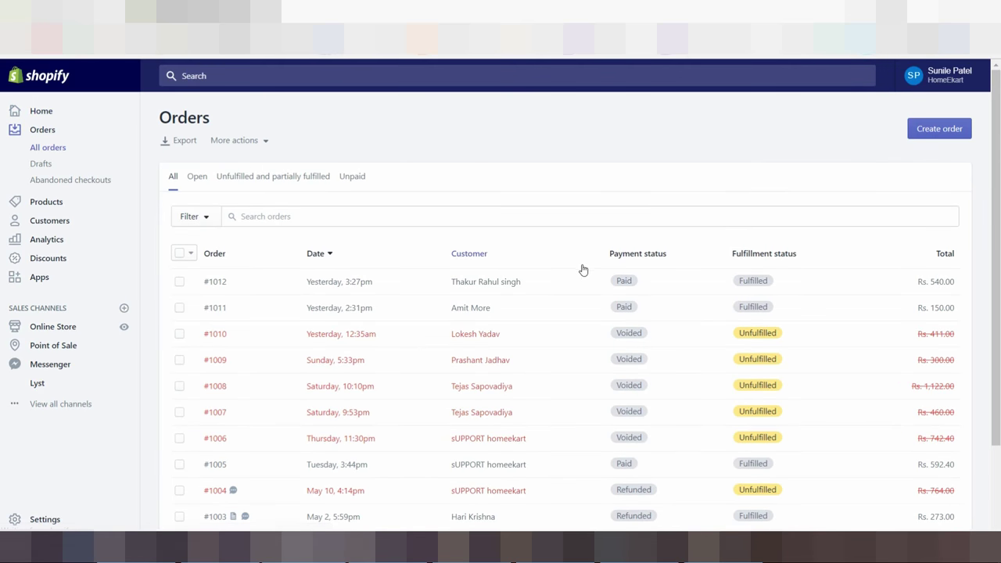
{"action": "scroll", "coordinate": [579, 270], "scroll_direction": "down", "scroll_amount": 2}
{"action": "scroll", "coordinate": [575, 268], "scroll_direction": "up", "scroll_amount": 2}
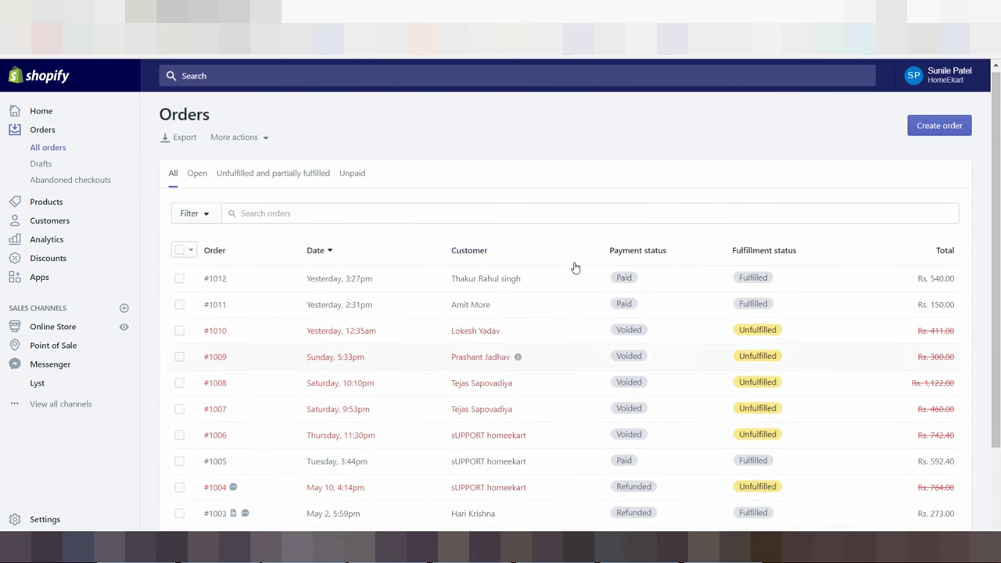
{"action": "scroll", "coordinate": [575, 268], "scroll_direction": "down", "scroll_amount": 2}
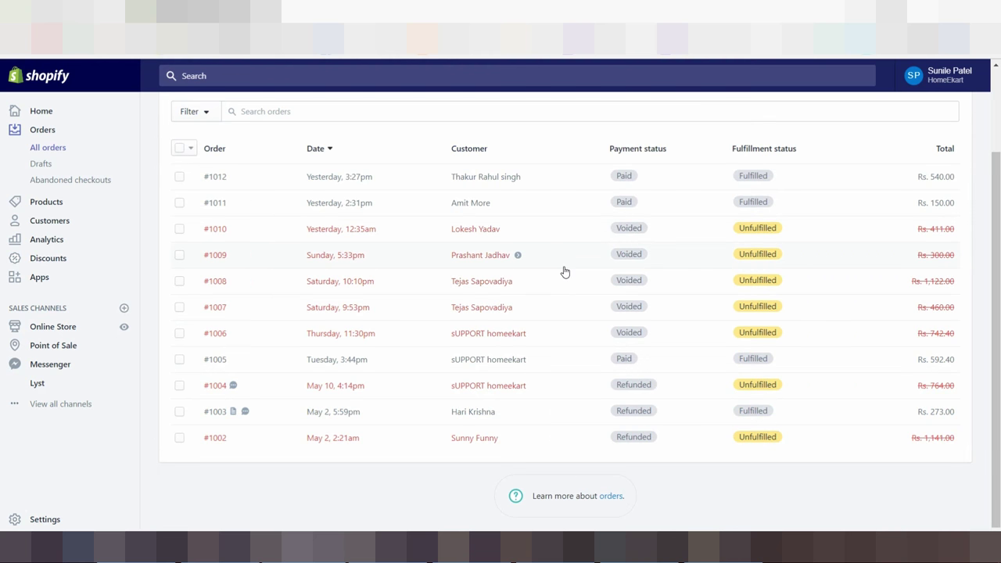
{"action": "scroll", "coordinate": [565, 271], "scroll_direction": "up", "scroll_amount": 1}
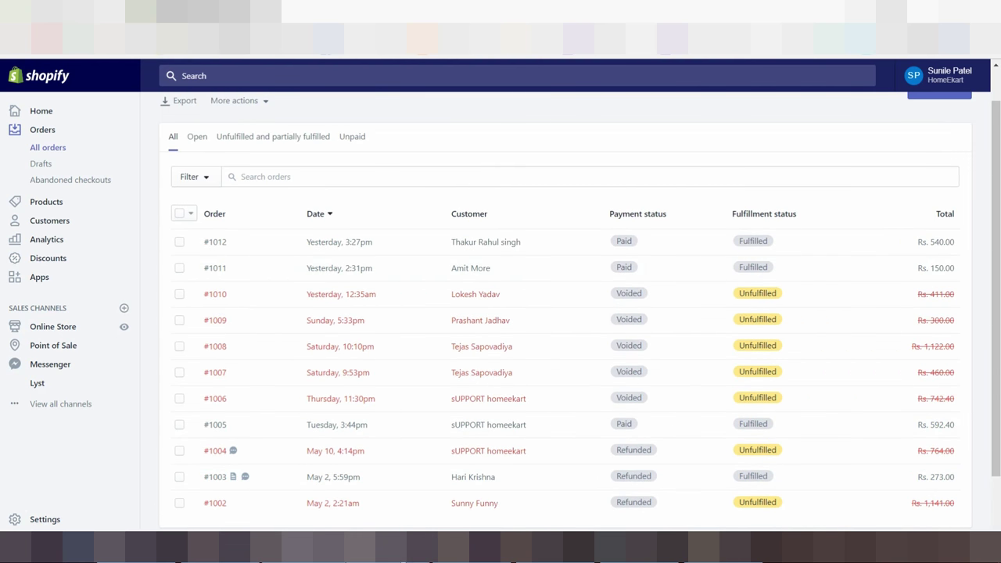
- Switch to Chrome and browse the HomeEkart storefront home page
{"action": "left_click", "coordinate": [385, 493]}
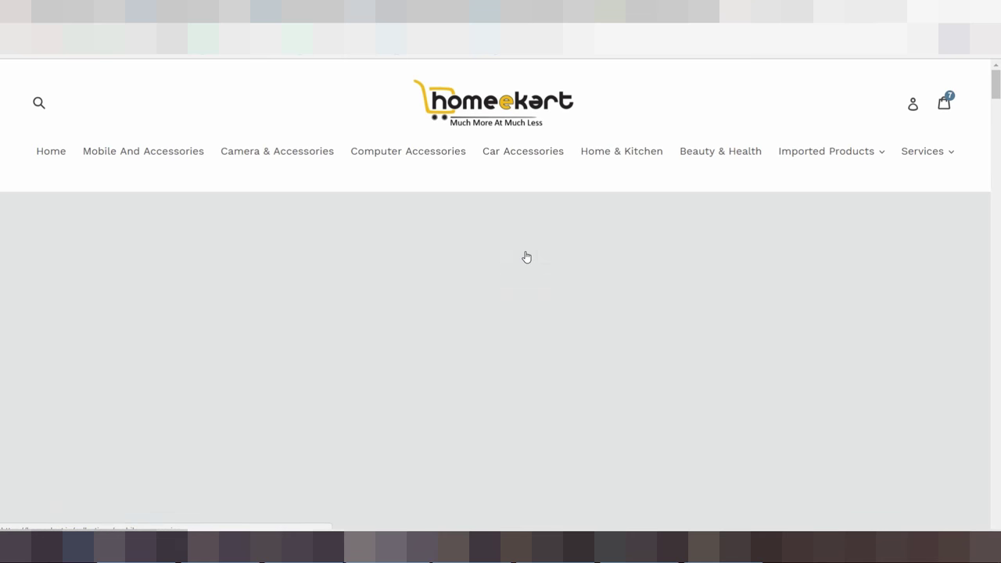
{"action": "scroll", "coordinate": [526, 257], "scroll_direction": "down", "scroll_amount": 2}
{"action": "scroll", "coordinate": [527, 260], "scroll_direction": "down", "scroll_amount": 5}
{"action": "scroll", "coordinate": [520, 251], "scroll_direction": "down", "scroll_amount": 2}
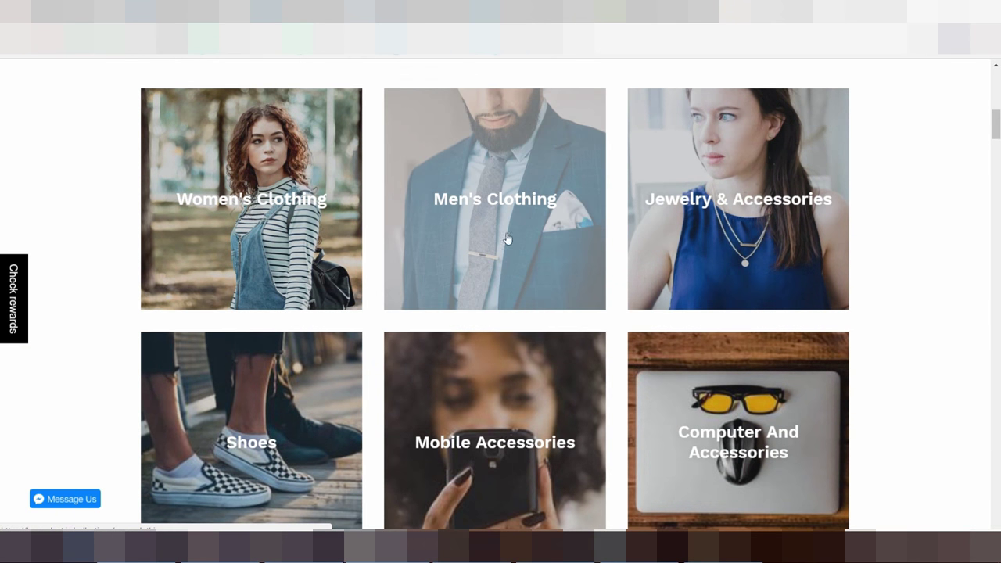
{"action": "scroll", "coordinate": [507, 238], "scroll_direction": "down", "scroll_amount": 1}
{"action": "scroll", "coordinate": [566, 232], "scroll_direction": "up", "scroll_amount": 2}
{"action": "scroll", "coordinate": [543, 351], "scroll_direction": "down", "scroll_amount": 2}
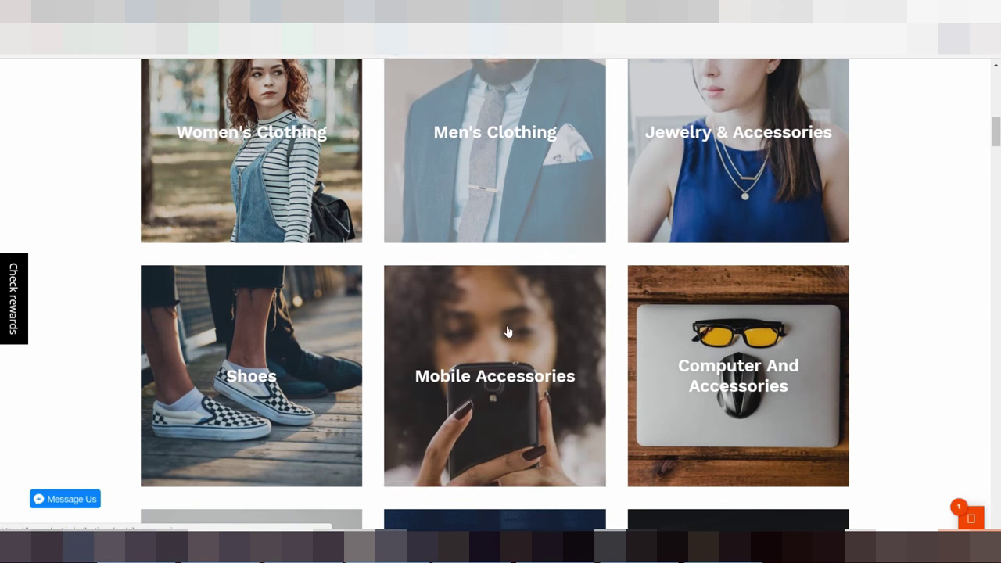
{"action": "scroll", "coordinate": [508, 331], "scroll_direction": "down", "scroll_amount": 1}
- Remove the cable and PHILIPS TX 2 earphone items so the cart is empty
{"action": "left_click", "coordinate": [508, 332]}
{"action": "scroll", "coordinate": [215, 285], "scroll_direction": "down", "scroll_amount": 3}
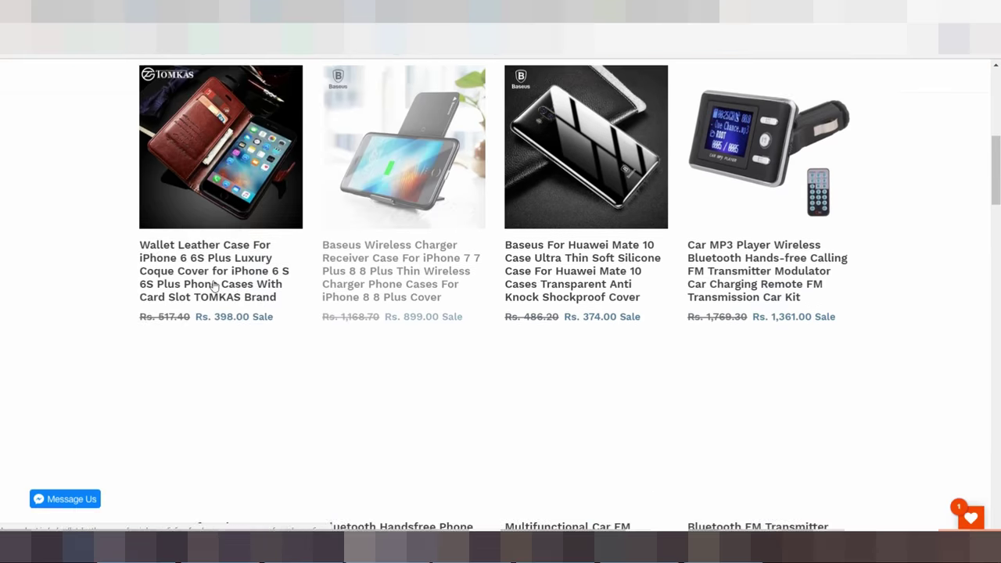
{"action": "scroll", "coordinate": [215, 285], "scroll_direction": "up", "scroll_amount": 1}
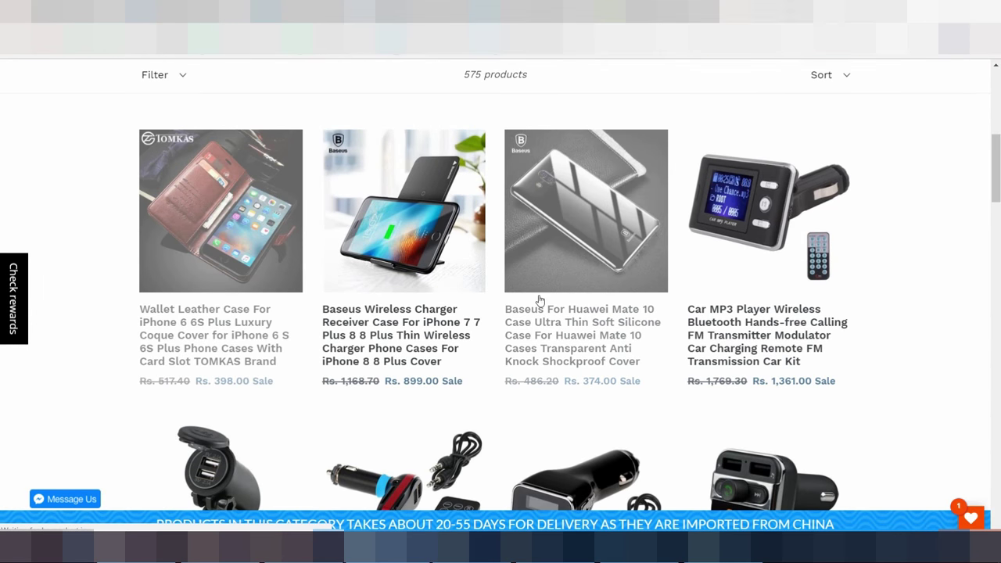
{"action": "scroll", "coordinate": [650, 274], "scroll_direction": "down", "scroll_amount": 2}
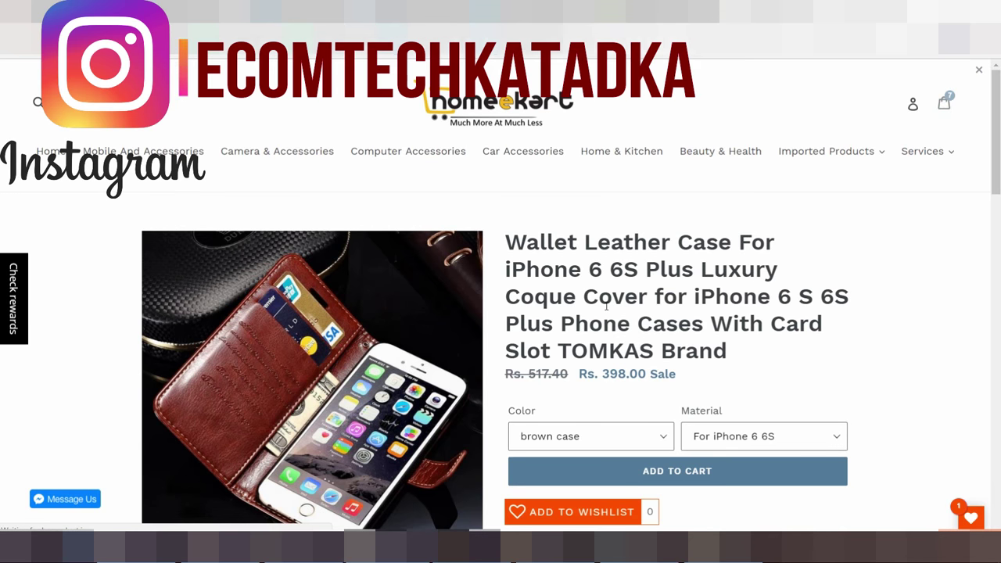
{"action": "scroll", "coordinate": [224, 297], "scroll_direction": "down", "scroll_amount": 1}
{"action": "scroll", "coordinate": [217, 271], "scroll_direction": "down", "scroll_amount": 3}
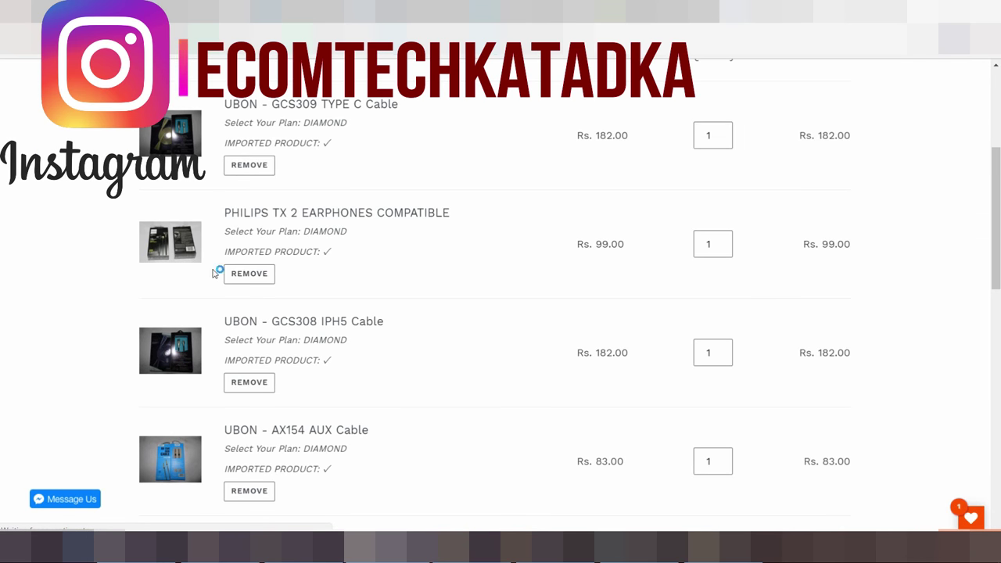
{"action": "left_click", "coordinate": [258, 166]}
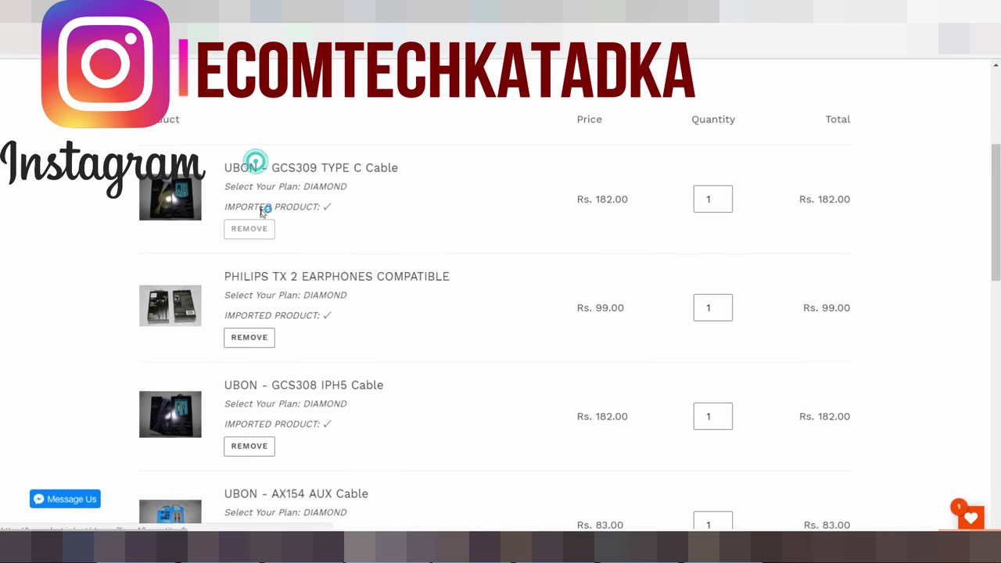
{"action": "left_click", "coordinate": [256, 276]}
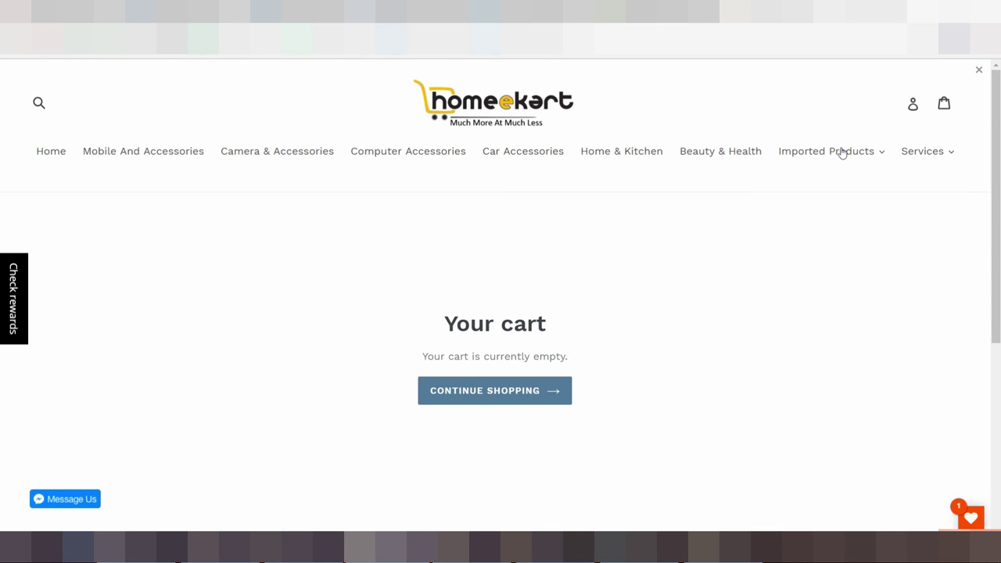
- Browse the Imported Products Watches collection
{"action": "mouse_move", "coordinate": [830, 151]}
{"action": "left_click", "coordinate": [805, 250]}
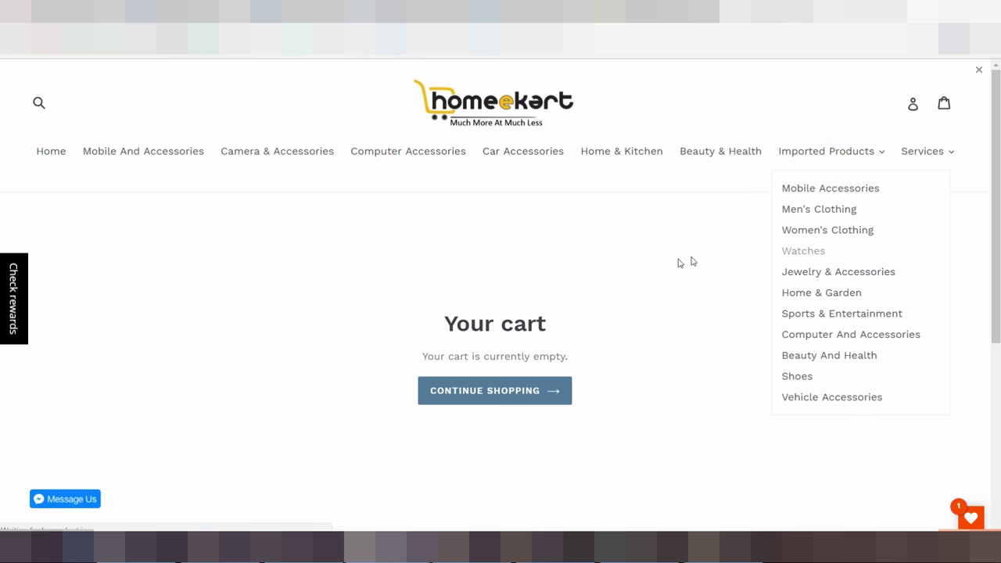
{"action": "scroll", "coordinate": [370, 274], "scroll_direction": "down", "scroll_amount": 3}
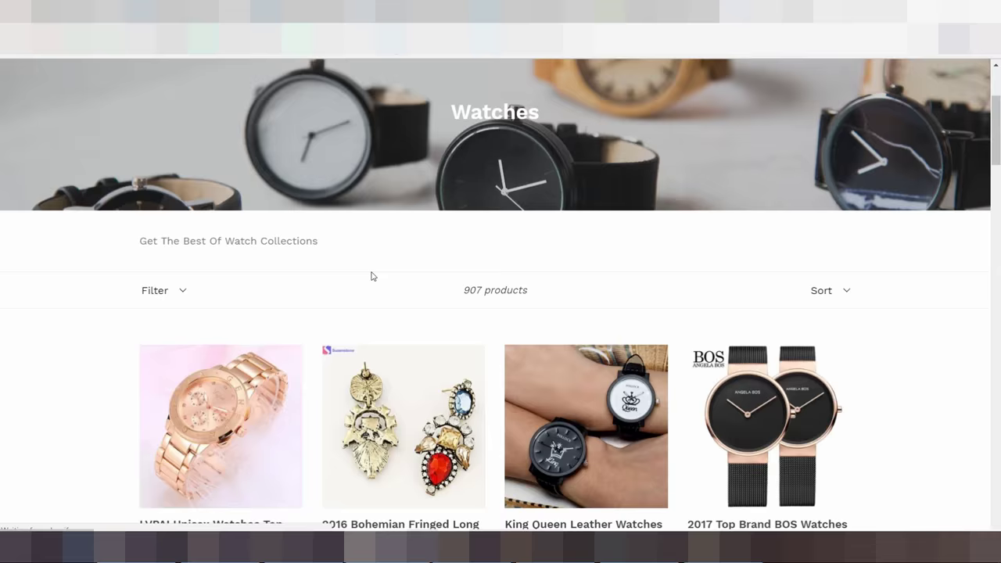
{"action": "scroll", "coordinate": [372, 273], "scroll_direction": "down", "scroll_amount": 2}
{"action": "scroll", "coordinate": [664, 297], "scroll_direction": "up", "scroll_amount": 1}
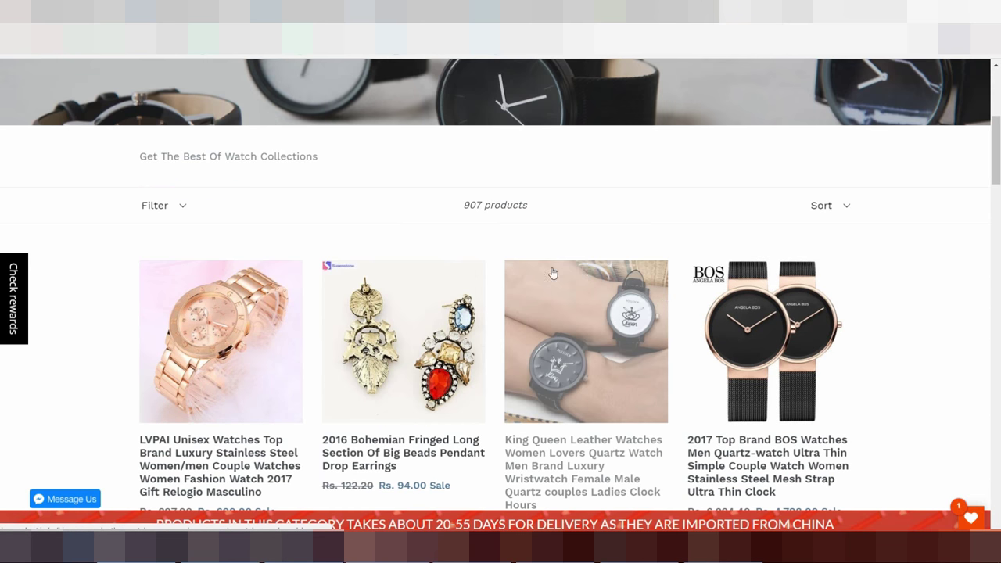
{"action": "scroll", "coordinate": [391, 278], "scroll_direction": "down", "scroll_amount": 2}
{"action": "scroll", "coordinate": [205, 274], "scroll_direction": "down", "scroll_amount": 1}
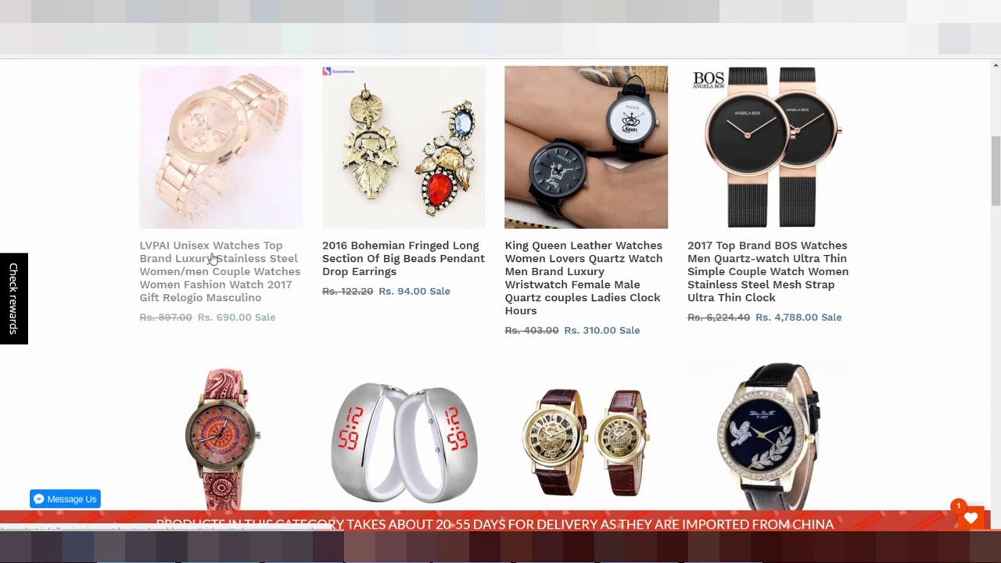
- Add the rose gold LVPAI unisex watch (Rs. 690.00) to the cart
{"action": "left_click", "coordinate": [301, 180]}
{"action": "scroll", "coordinate": [391, 250], "scroll_direction": "down", "scroll_amount": 2}
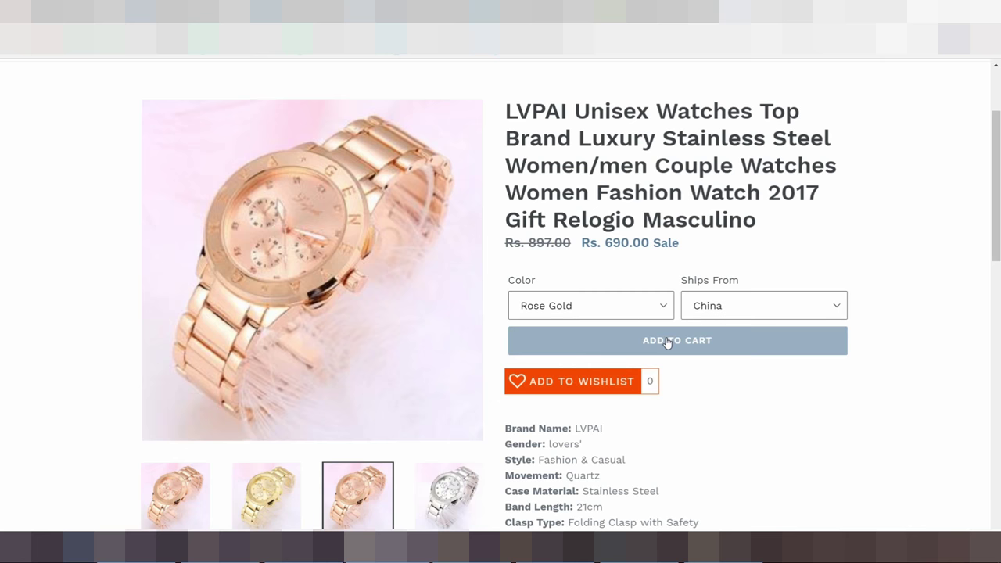
{"action": "left_click", "coordinate": [670, 339]}
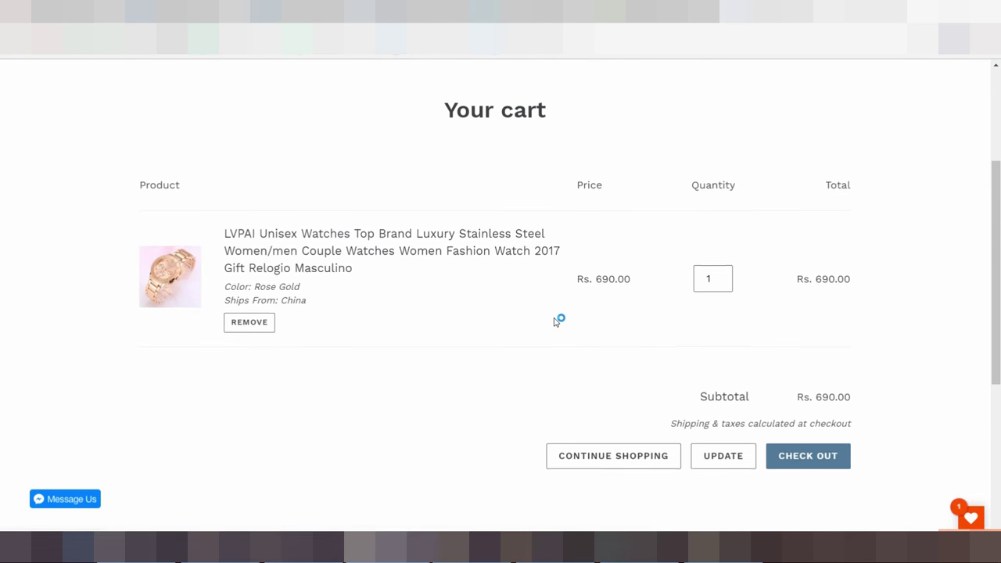
{"action": "scroll", "coordinate": [798, 403], "scroll_direction": "down", "scroll_amount": 3}
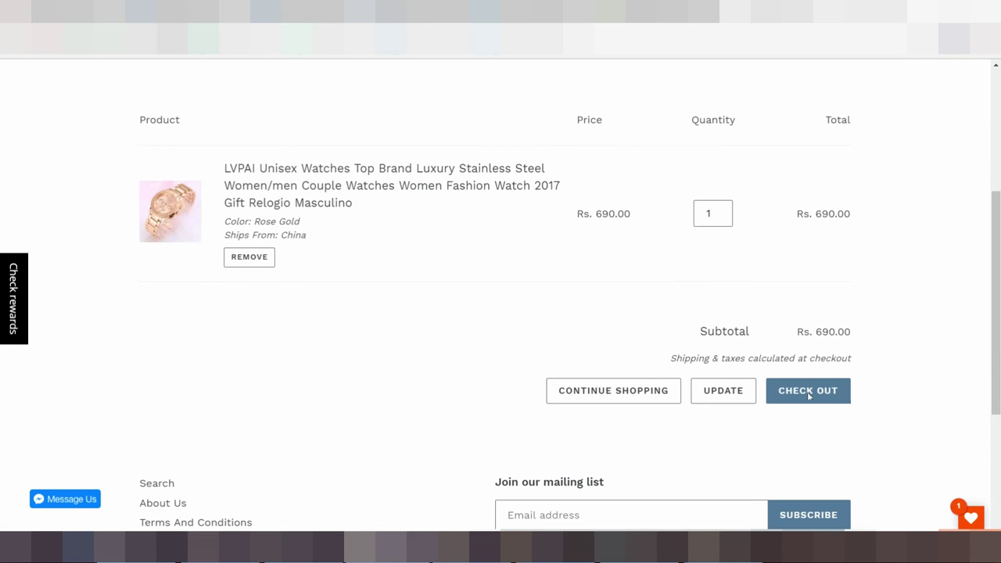
{"action": "scroll", "coordinate": [809, 368], "scroll_direction": "down", "scroll_amount": 1}
- Start checkout for the watch and log in with the saved email and password
{"action": "left_click", "coordinate": [805, 335]}
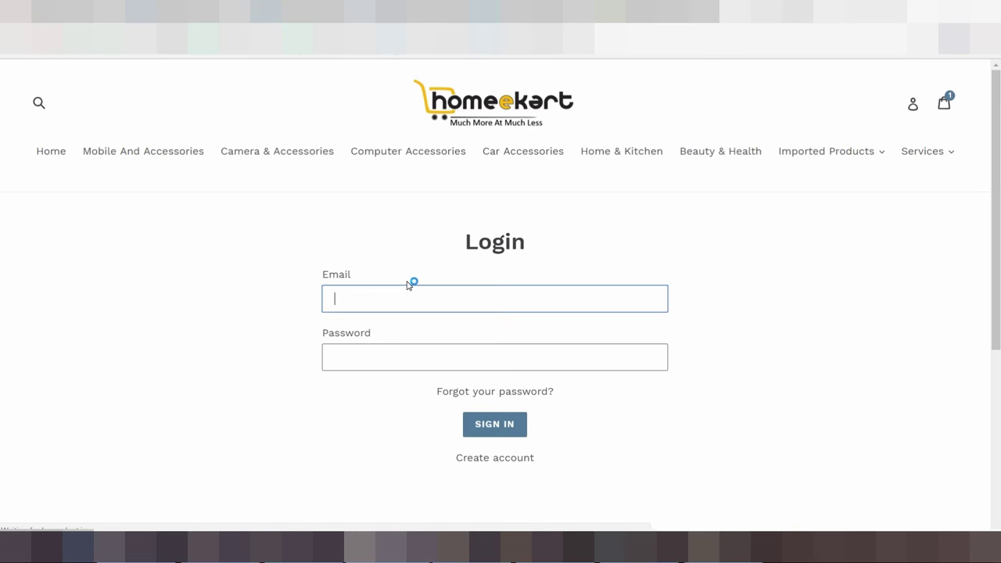
{"action": "left_click", "coordinate": [422, 353]}
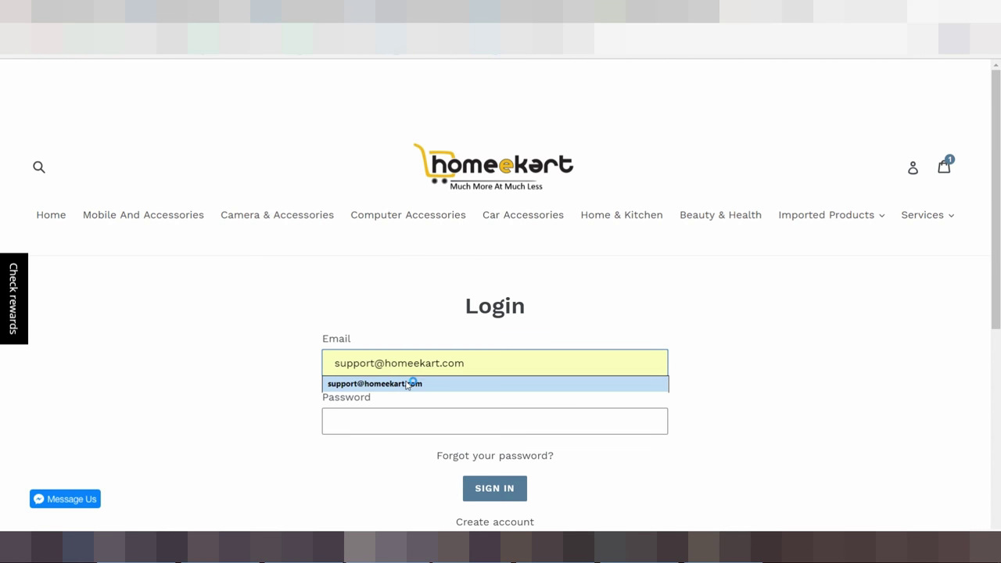
{"action": "left_click", "coordinate": [404, 383]}
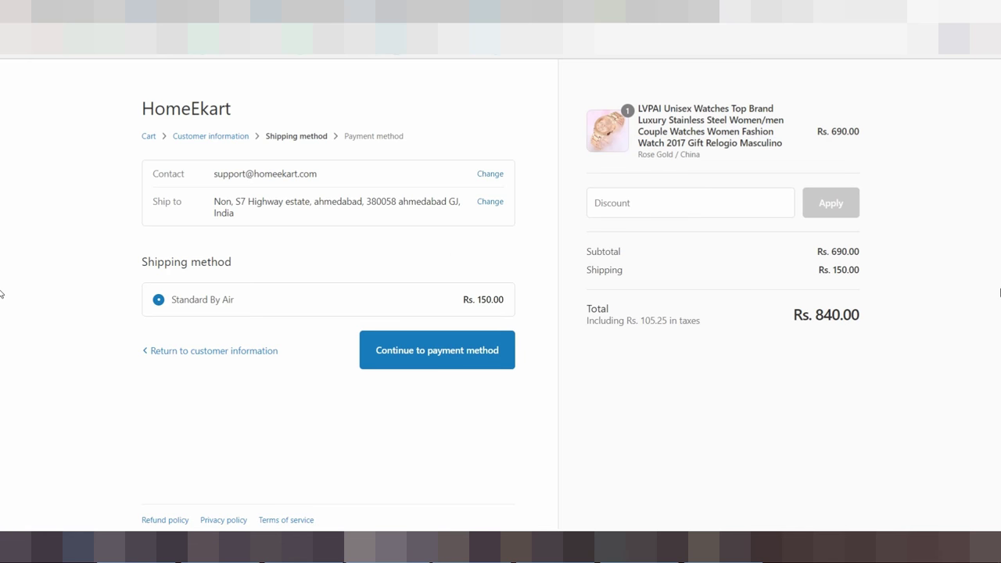
- Apply the pasted discount code, bringing the total to Rs. 760.00, and continue to payment
{"action": "left_click", "coordinate": [682, 204]}
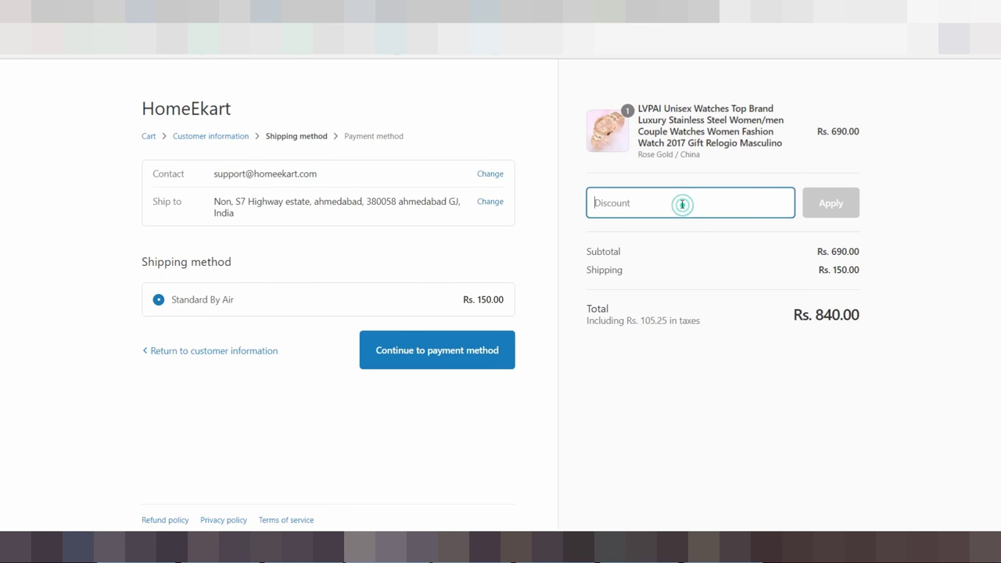
{"action": "left_click", "coordinate": [634, 201]}
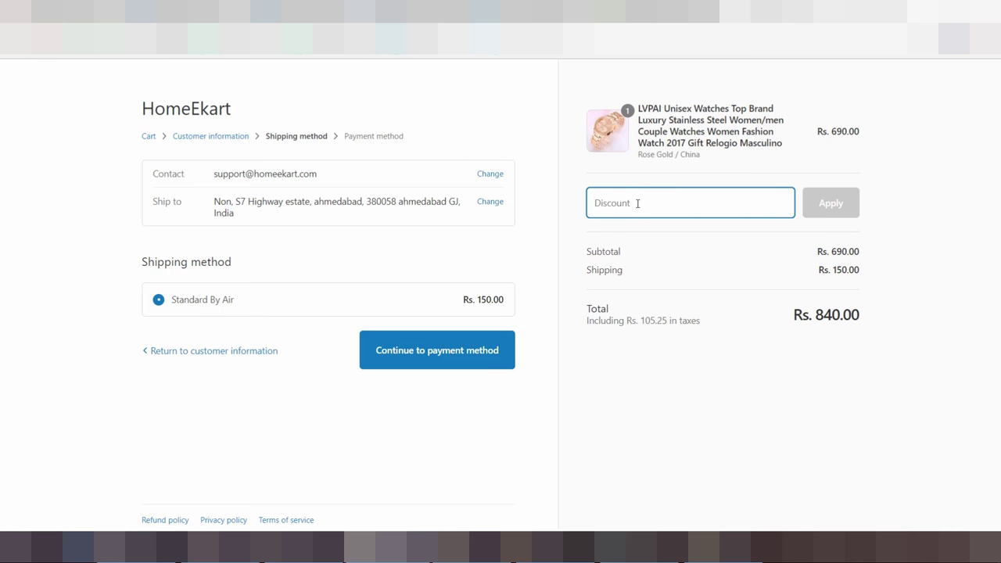
{"action": "key", "text": "ctrl+v"}
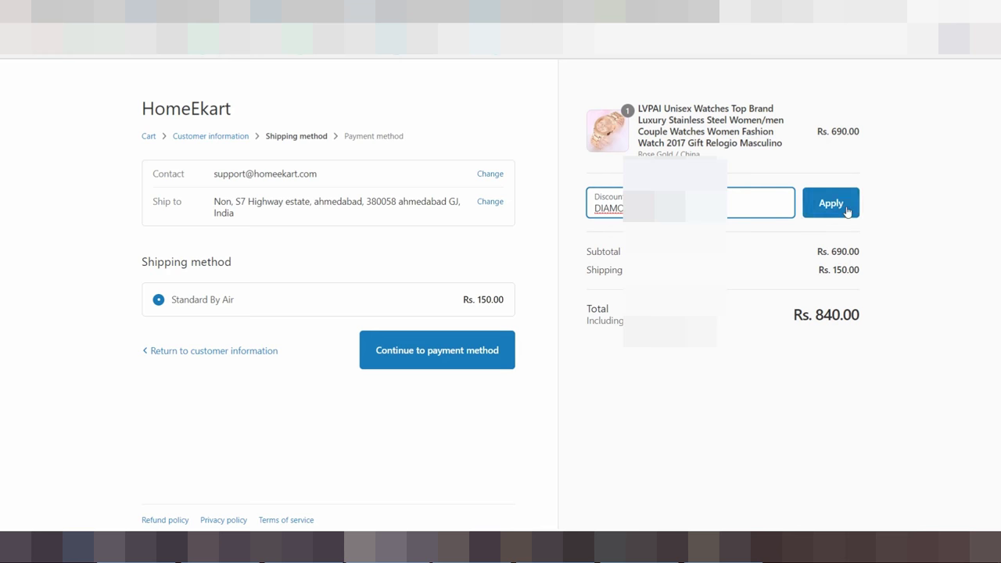
{"action": "left_click", "coordinate": [842, 204]}
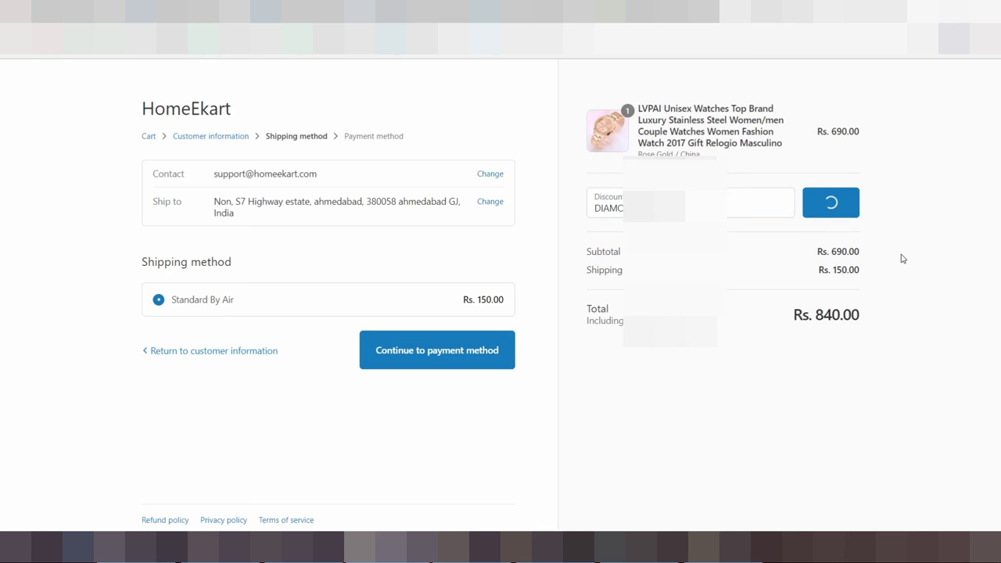
{"action": "left_click_drag", "start_coordinate": [862, 273], "coordinate": [819, 270]}
{"action": "left_click", "coordinate": [907, 271]}
{"action": "left_click", "coordinate": [905, 271]}
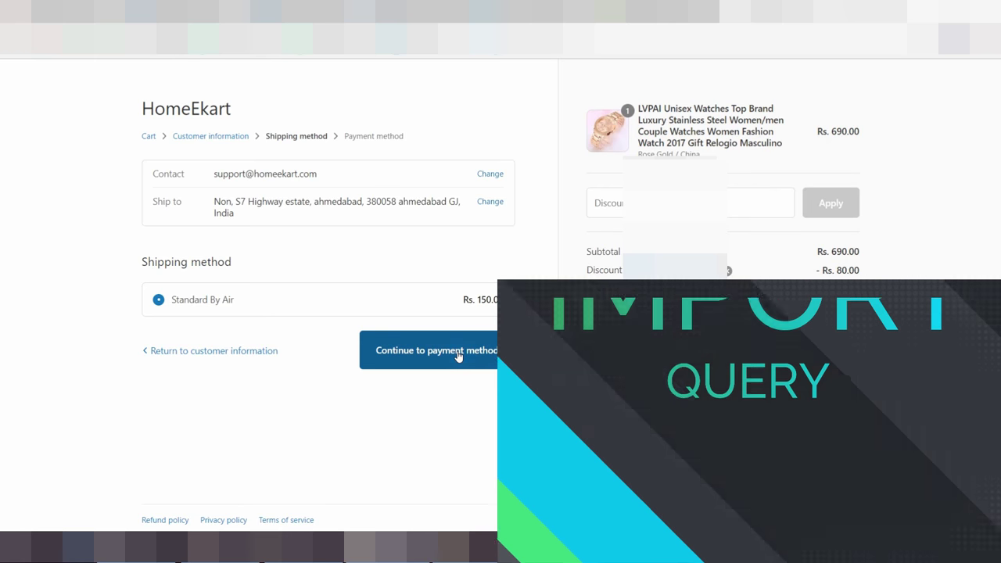
{"action": "left_click", "coordinate": [469, 352]}
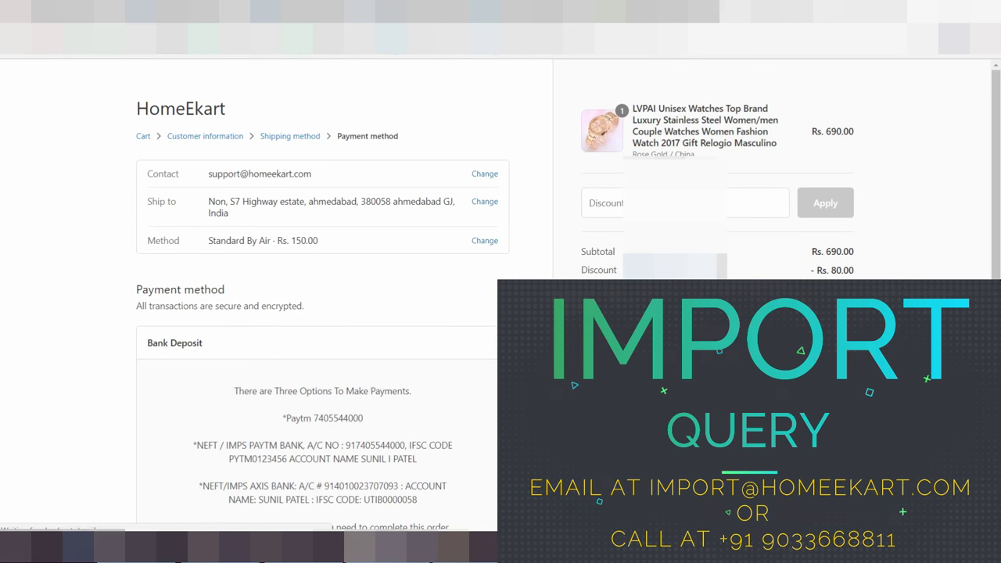
- Review the Bank Deposit payment details and place order #1013 for Rs. 760.00
{"action": "scroll", "coordinate": [535, 279], "scroll_direction": "down", "scroll_amount": 3}
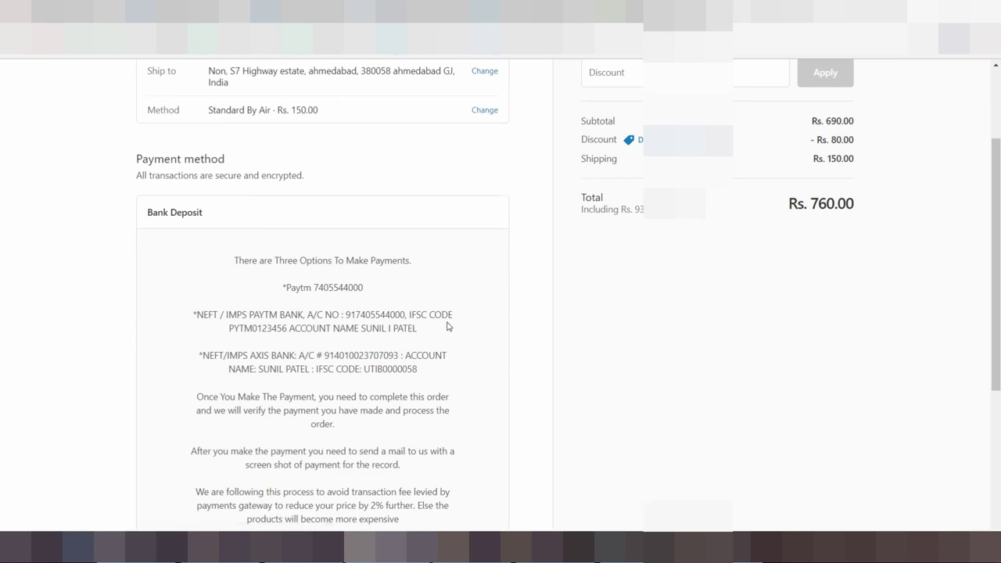
{"action": "scroll", "coordinate": [450, 327], "scroll_direction": "down", "scroll_amount": 4}
{"action": "scroll", "coordinate": [395, 209], "scroll_direction": "up", "scroll_amount": 1}
{"action": "scroll", "coordinate": [387, 273], "scroll_direction": "up", "scroll_amount": 2}
{"action": "scroll", "coordinate": [388, 273], "scroll_direction": "down", "scroll_amount": 3}
{"action": "left_click", "coordinate": [477, 461]}
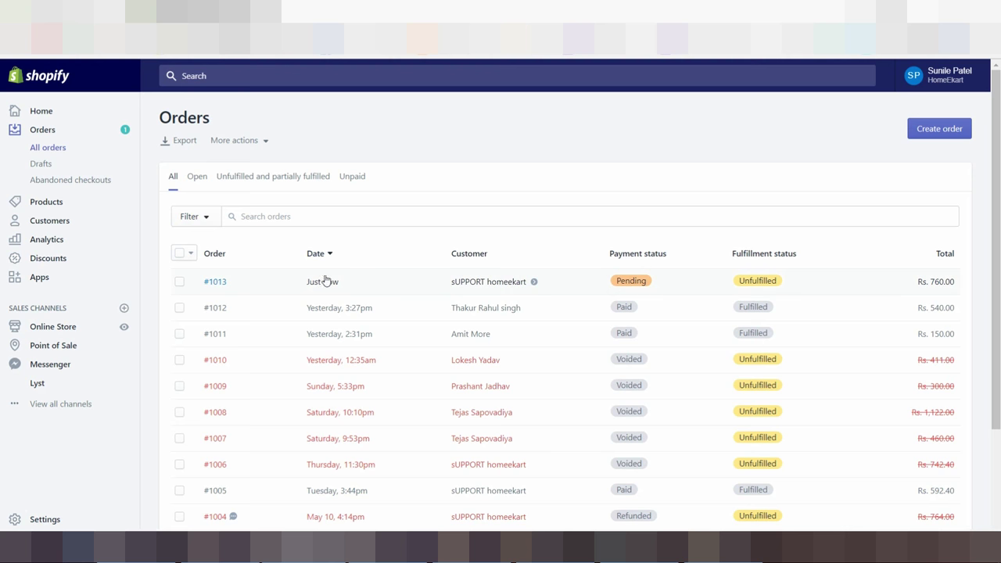
- Open order #1013, mark it paid for Rs. 760.00, and begin fulfilling its item
{"action": "left_click", "coordinate": [215, 283]}
{"action": "scroll", "coordinate": [545, 285], "scroll_direction": "down", "scroll_amount": 1}
{"action": "scroll", "coordinate": [546, 285], "scroll_direction": "down", "scroll_amount": 2}
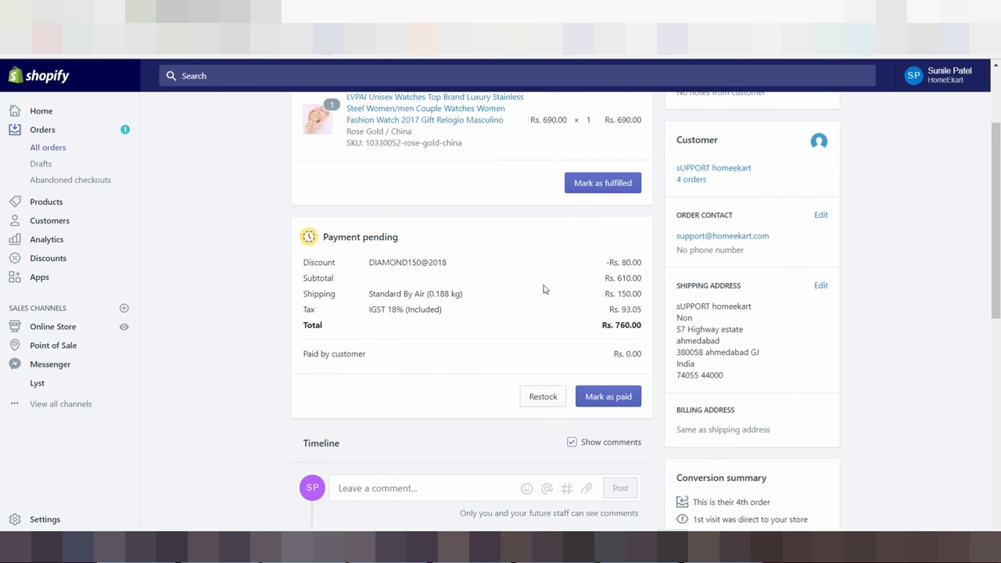
{"action": "left_click", "coordinate": [608, 396]}
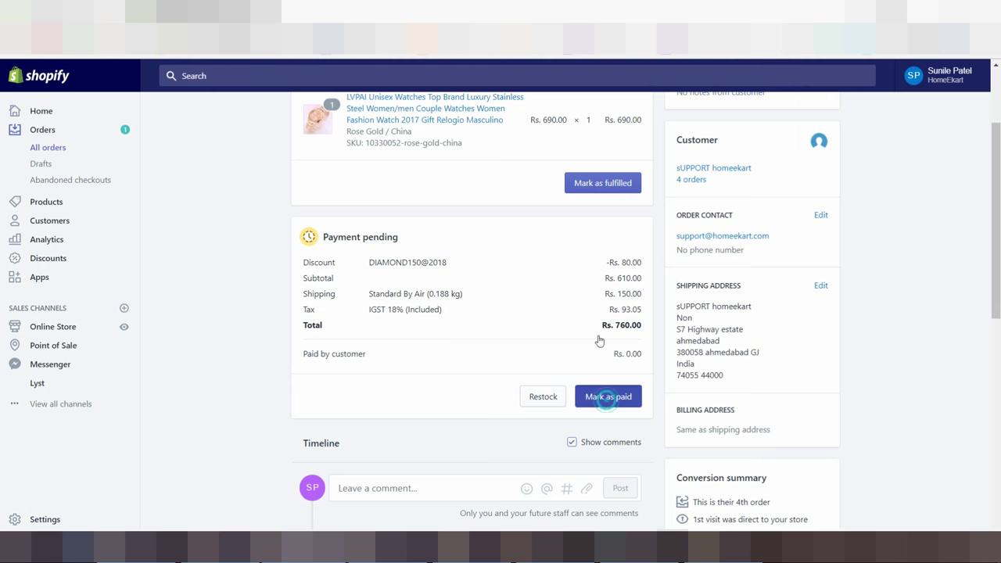
{"action": "left_click", "coordinate": [639, 370]}
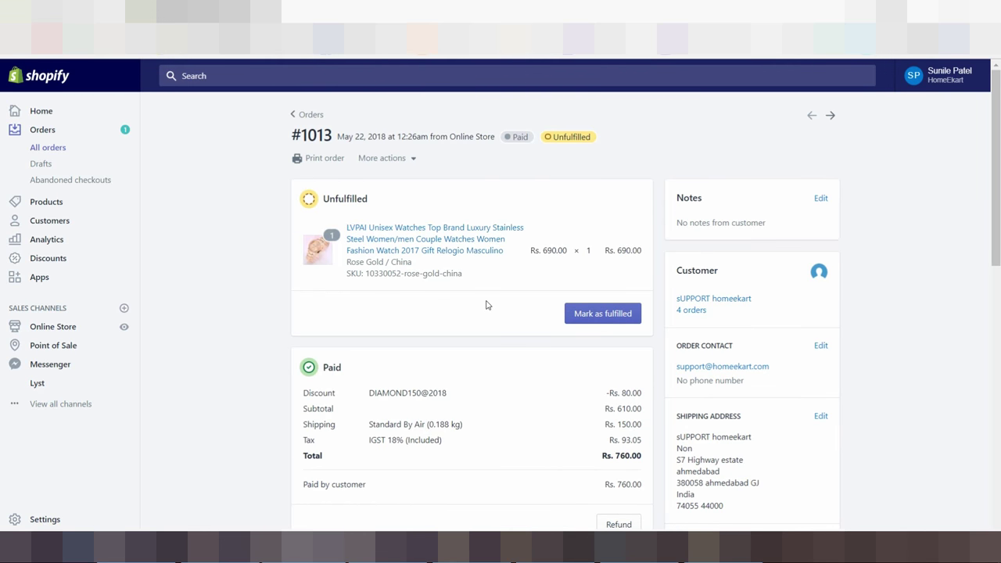
{"action": "left_click", "coordinate": [600, 314]}
{"action": "type", "text": "7"}
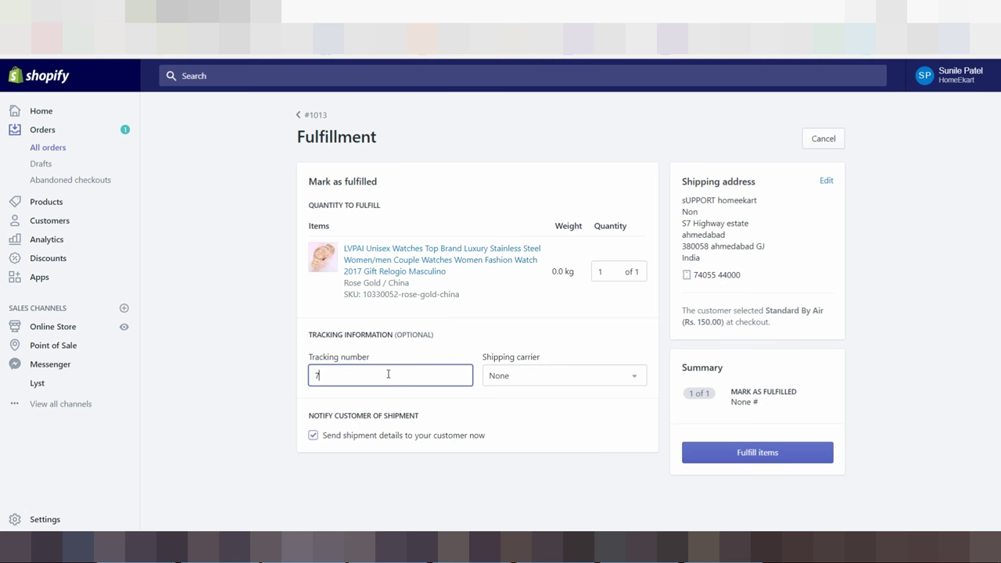
{"action": "type", "text": "8"}
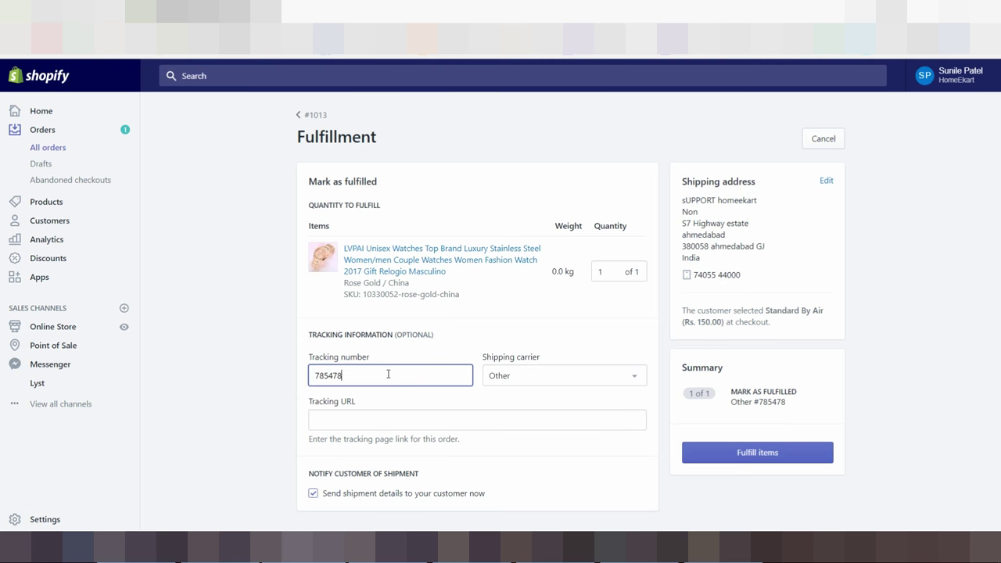
{"action": "type", "text": "5695"}
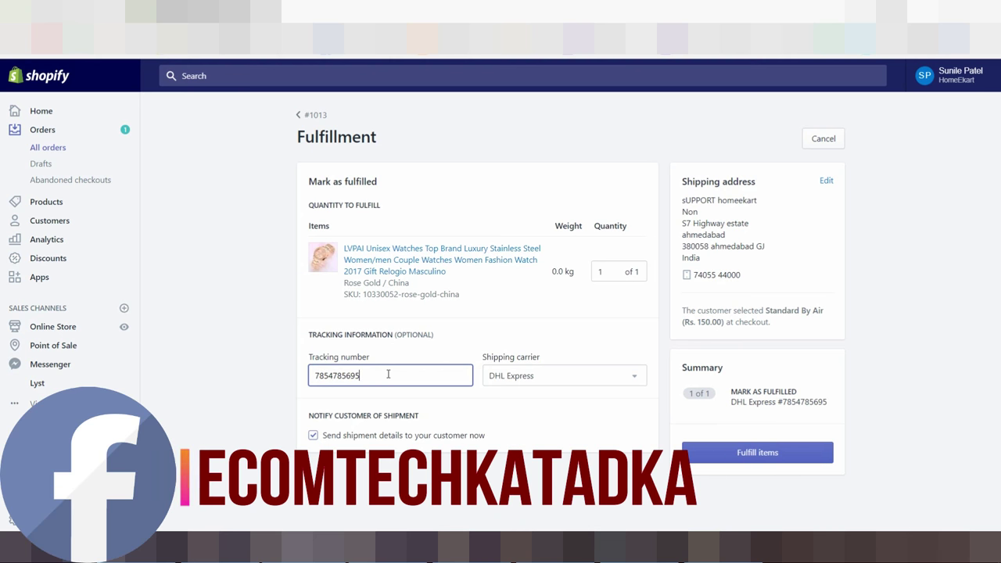
{"action": "type", "text": "4"}
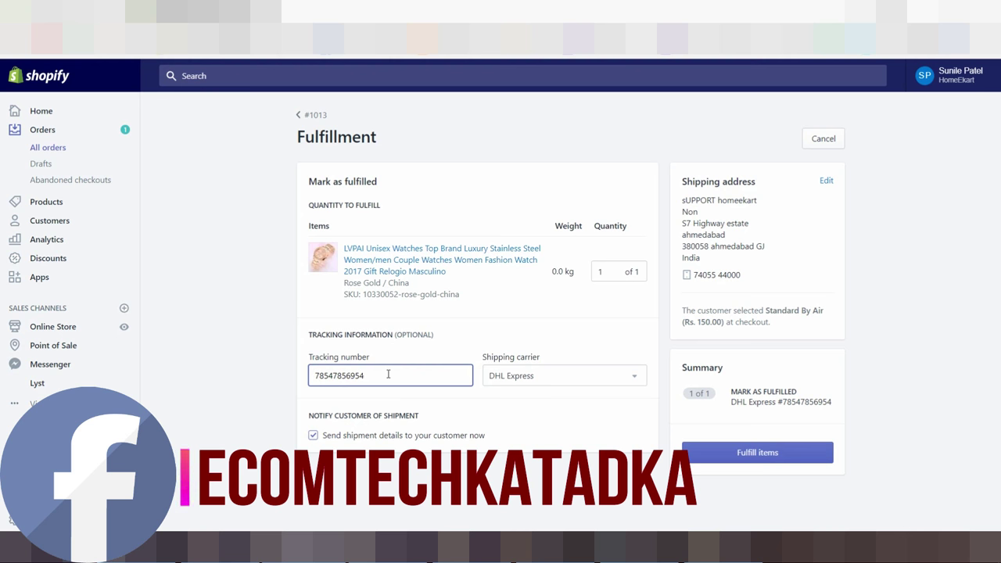
{"action": "type", "text": "5"}
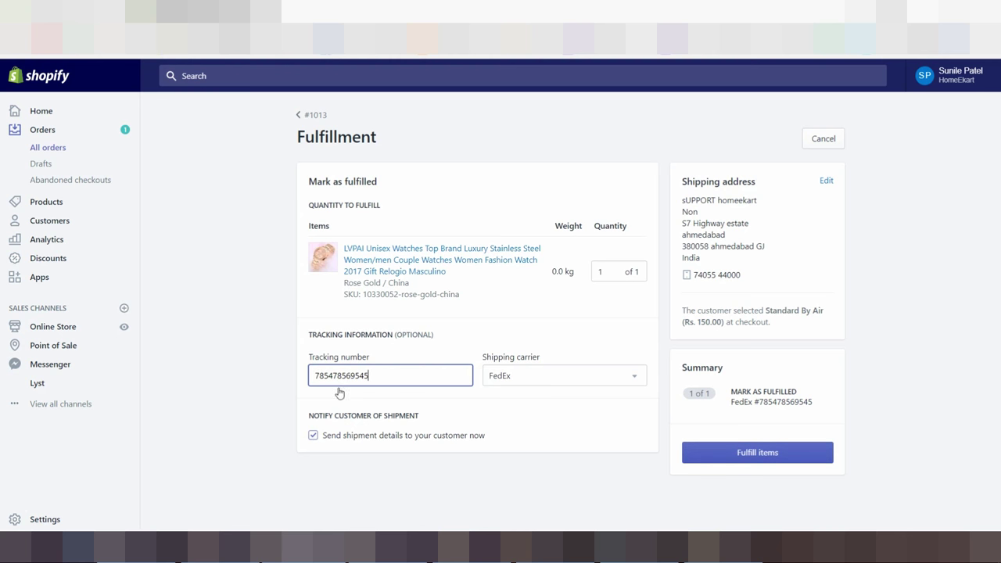
{"action": "left_click", "coordinate": [745, 458]}
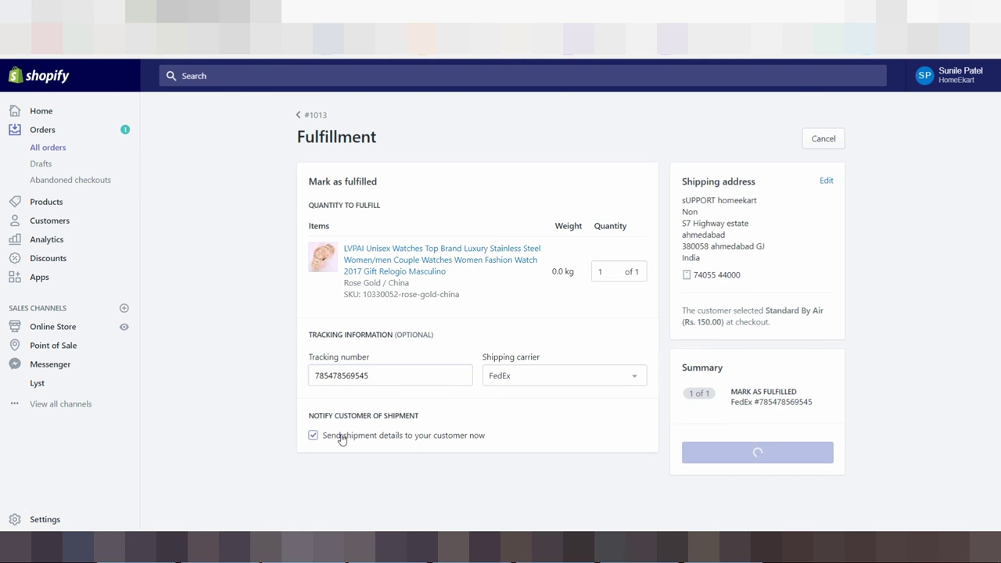
- Scroll through order #1013's page to check its Paid, Fulfilled and Timeline sections
{"action": "scroll", "coordinate": [497, 341], "scroll_direction": "down", "scroll_amount": 2}
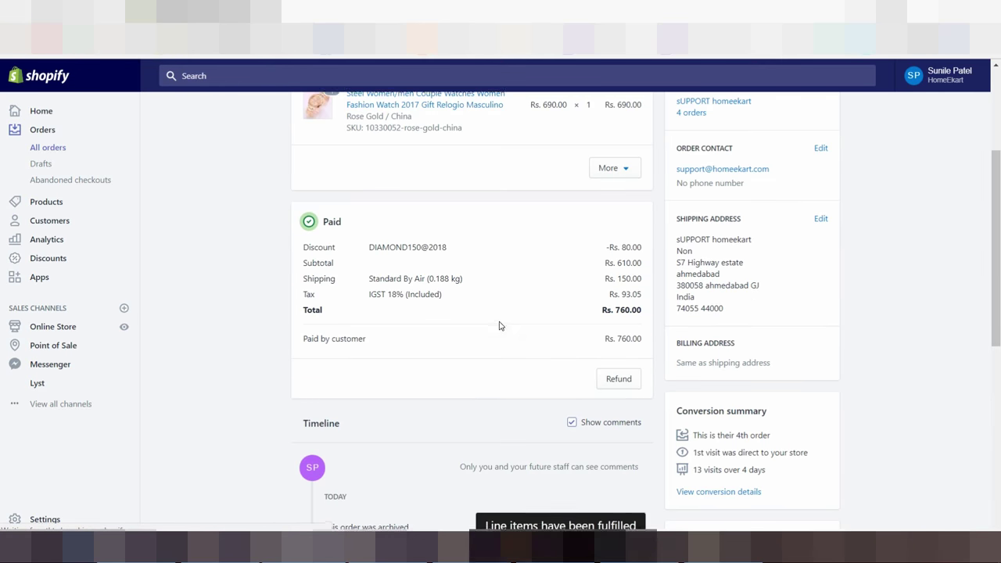
{"action": "scroll", "coordinate": [499, 335], "scroll_direction": "down", "scroll_amount": 2}
{"action": "scroll", "coordinate": [500, 327], "scroll_direction": "down", "scroll_amount": 2}
{"action": "scroll", "coordinate": [501, 326], "scroll_direction": "up", "scroll_amount": 1}
{"action": "scroll", "coordinate": [501, 326], "scroll_direction": "up", "scroll_amount": 4}
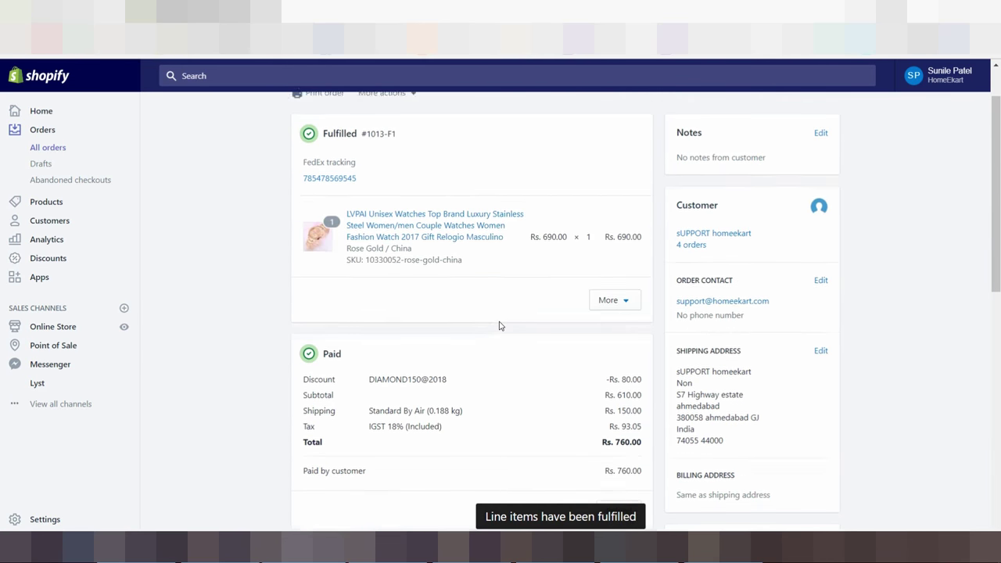
{"action": "scroll", "coordinate": [501, 327], "scroll_direction": "up", "scroll_amount": 1}
{"action": "scroll", "coordinate": [500, 326], "scroll_direction": "down", "scroll_amount": 3}
{"action": "scroll", "coordinate": [501, 326], "scroll_direction": "down", "scroll_amount": 2}
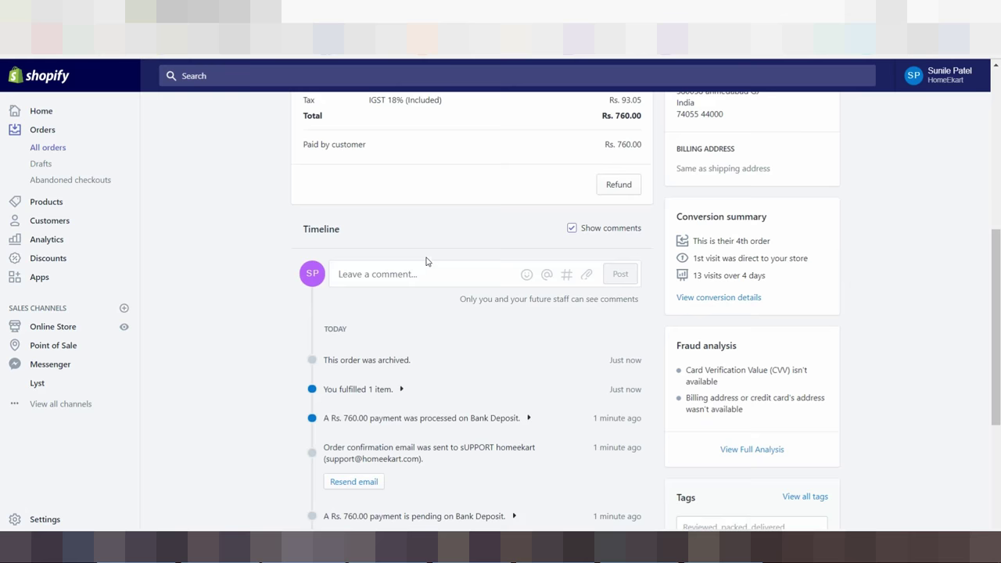
{"action": "scroll", "coordinate": [427, 262], "scroll_direction": "up", "scroll_amount": 3}
{"action": "scroll", "coordinate": [432, 313], "scroll_direction": "up", "scroll_amount": 1}
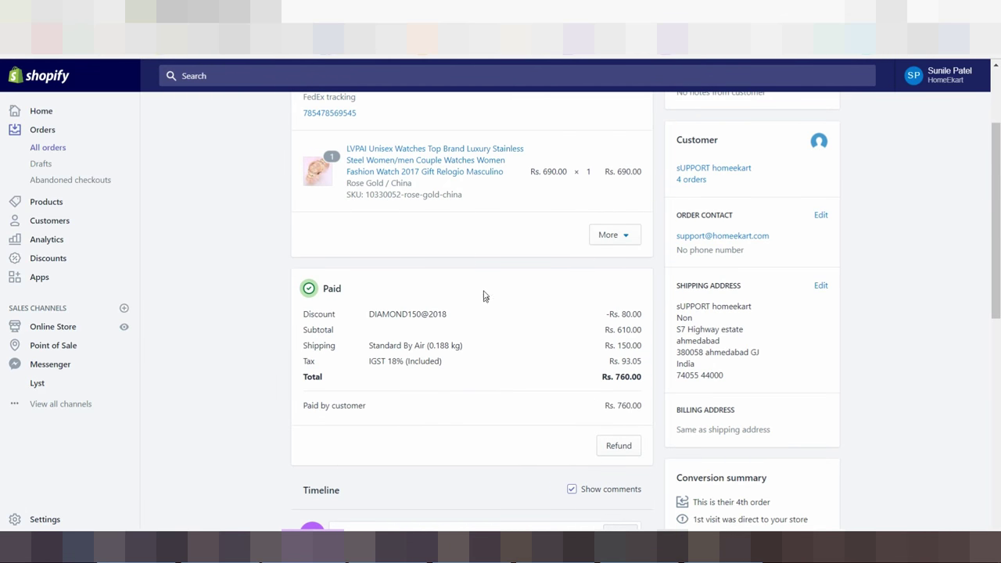
{"action": "scroll", "coordinate": [483, 295], "scroll_direction": "up", "scroll_amount": 2}
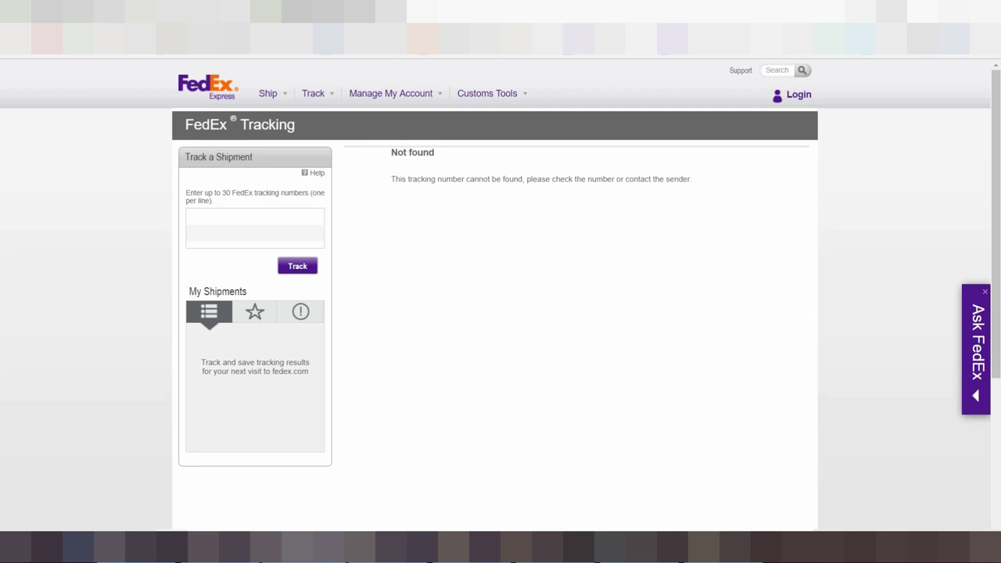
{"action": "key", "text": "ctrl+w"}
{"action": "scroll", "coordinate": [574, 294], "scroll_direction": "down", "scroll_amount": 3}
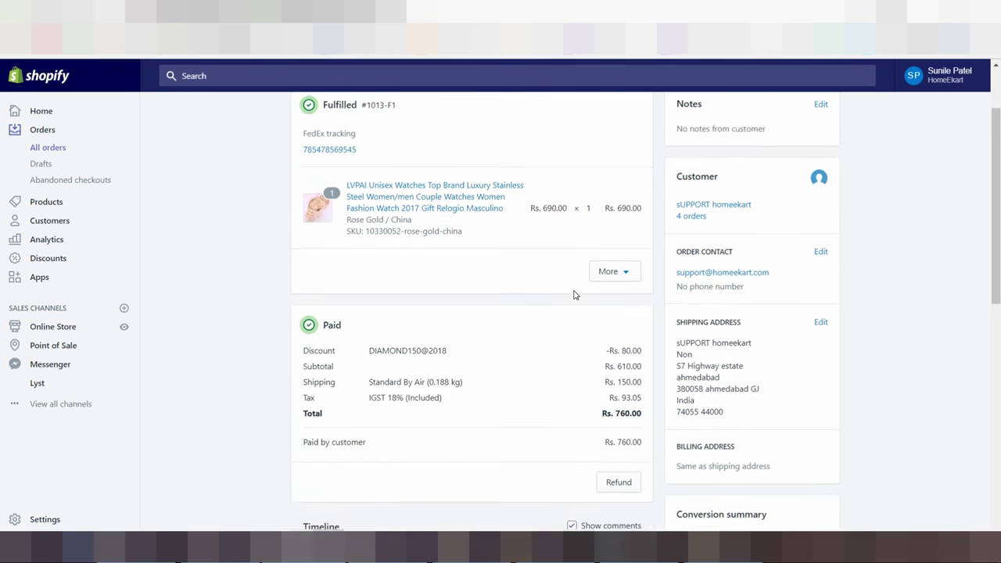
{"action": "scroll", "coordinate": [574, 294], "scroll_direction": "down", "scroll_amount": 1}
{"action": "scroll", "coordinate": [572, 291], "scroll_direction": "down", "scroll_amount": 2}
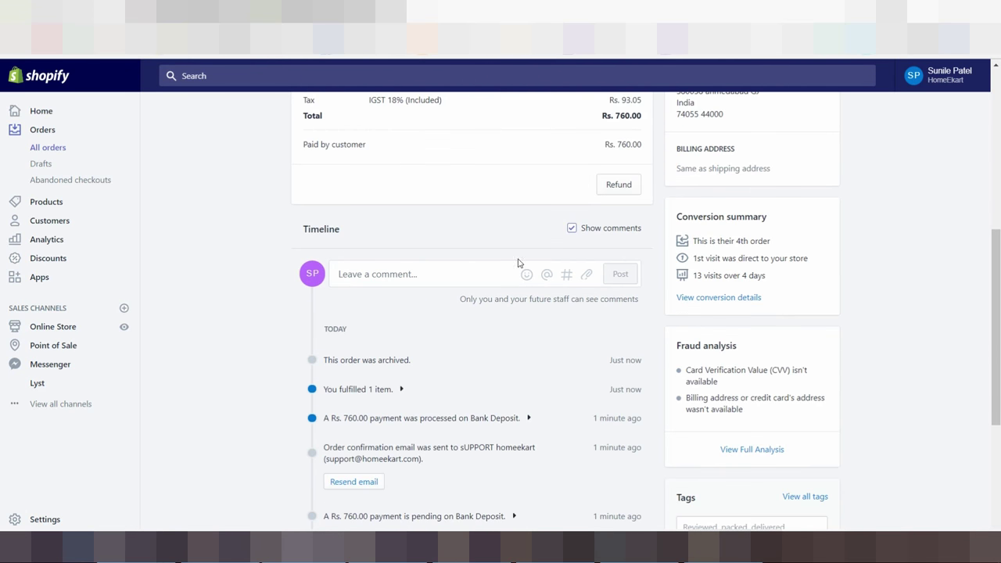
{"action": "left_click", "coordinate": [408, 274]}
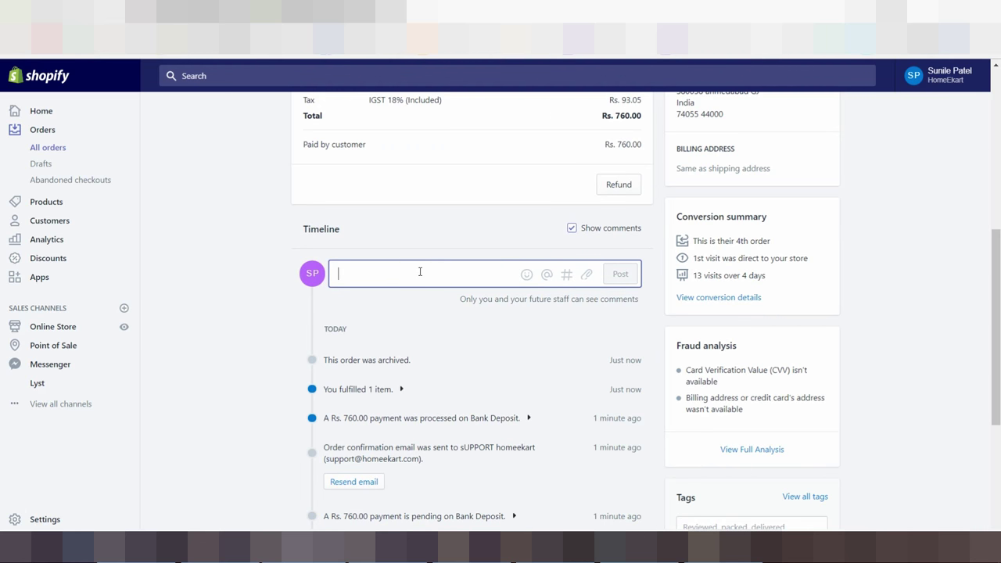
{"action": "scroll", "coordinate": [420, 271], "scroll_direction": "up", "scroll_amount": 2}
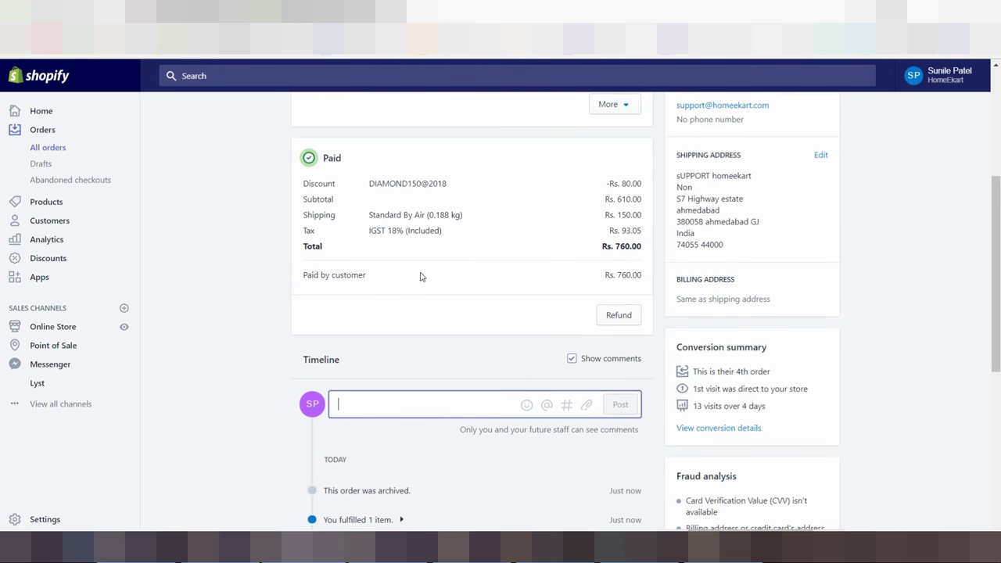
{"action": "scroll", "coordinate": [420, 274], "scroll_direction": "up", "scroll_amount": 2}
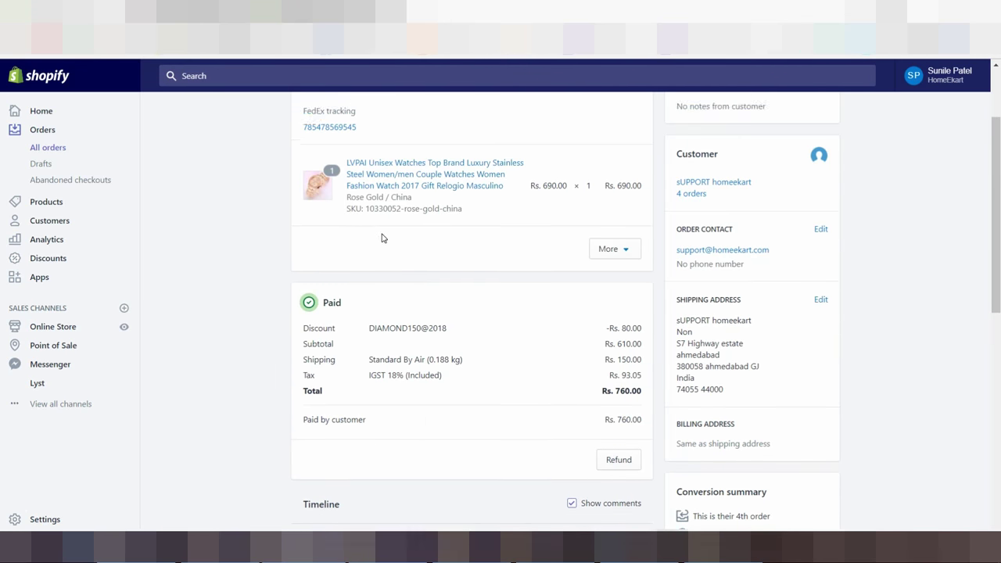
{"action": "scroll", "coordinate": [384, 237], "scroll_direction": "up", "scroll_amount": 2}
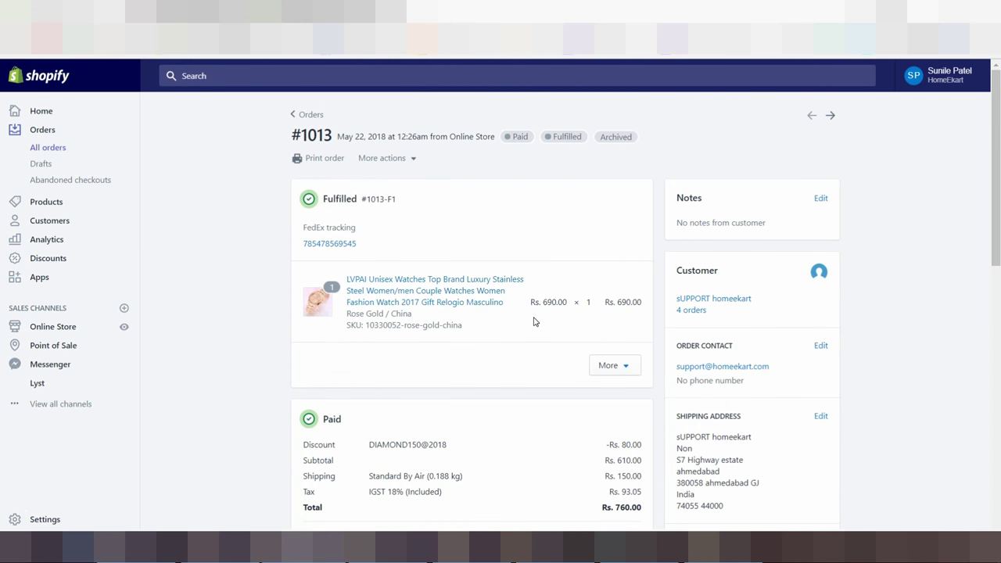
{"action": "scroll", "coordinate": [534, 320], "scroll_direction": "down", "scroll_amount": 2}
{"action": "scroll", "coordinate": [534, 320], "scroll_direction": "down", "scroll_amount": 3}
{"action": "scroll", "coordinate": [481, 263], "scroll_direction": "up", "scroll_amount": 3}
{"action": "scroll", "coordinate": [485, 266], "scroll_direction": "down", "scroll_amount": 2}
{"action": "scroll", "coordinate": [485, 267], "scroll_direction": "down", "scroll_amount": 4}
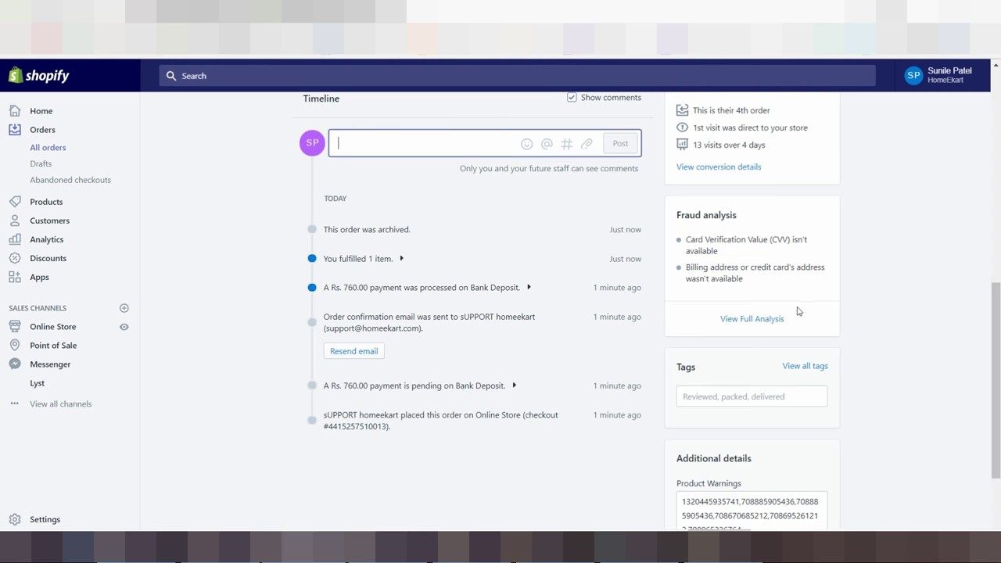
{"action": "left_click", "coordinate": [760, 320]}
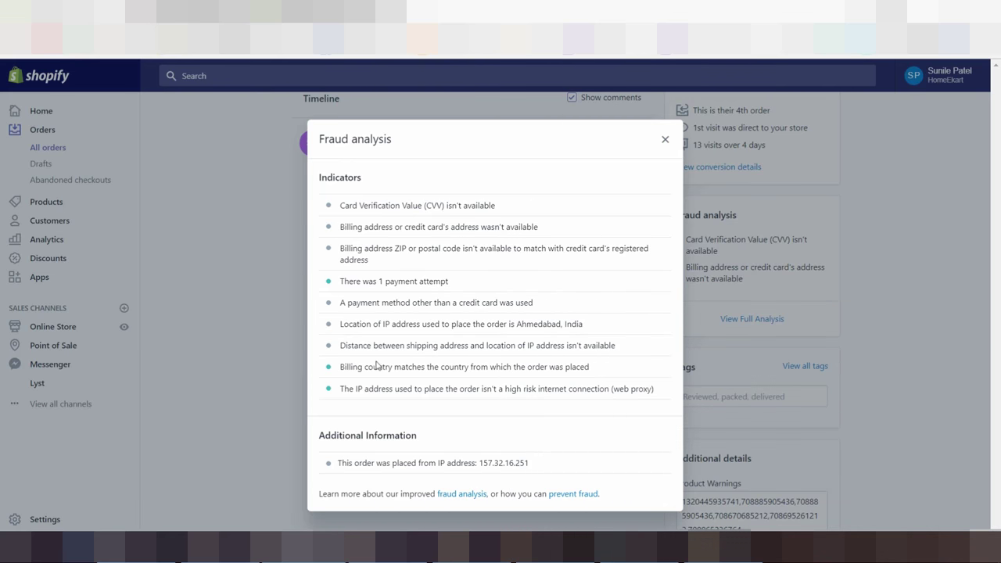
{"action": "left_click", "coordinate": [331, 345]}
{"action": "left_click", "coordinate": [329, 327]}
{"action": "left_click", "coordinate": [665, 140]}
{"action": "scroll", "coordinate": [796, 348], "scroll_direction": "up", "scroll_amount": 3}
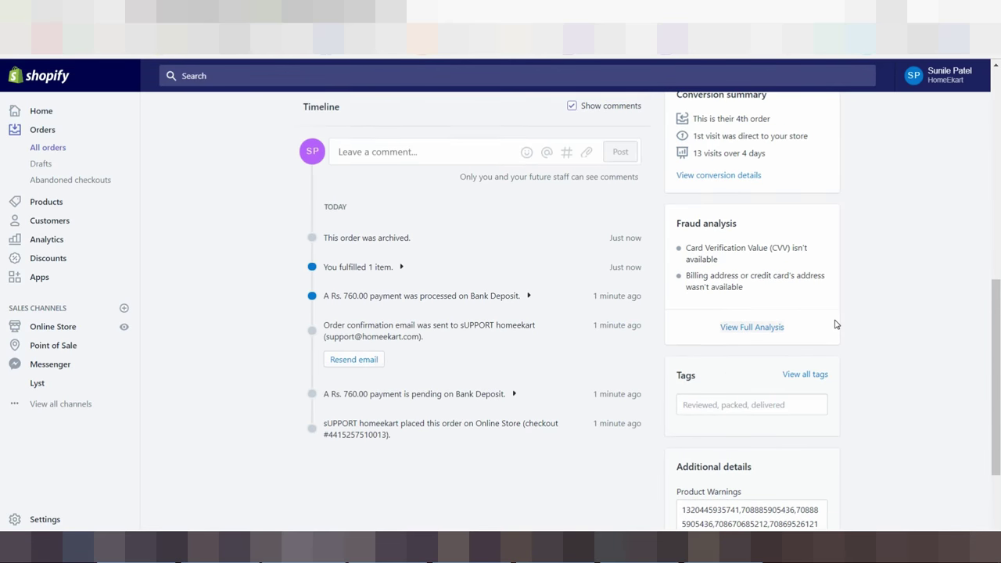
{"action": "scroll", "coordinate": [837, 325], "scroll_direction": "up", "scroll_amount": 1}
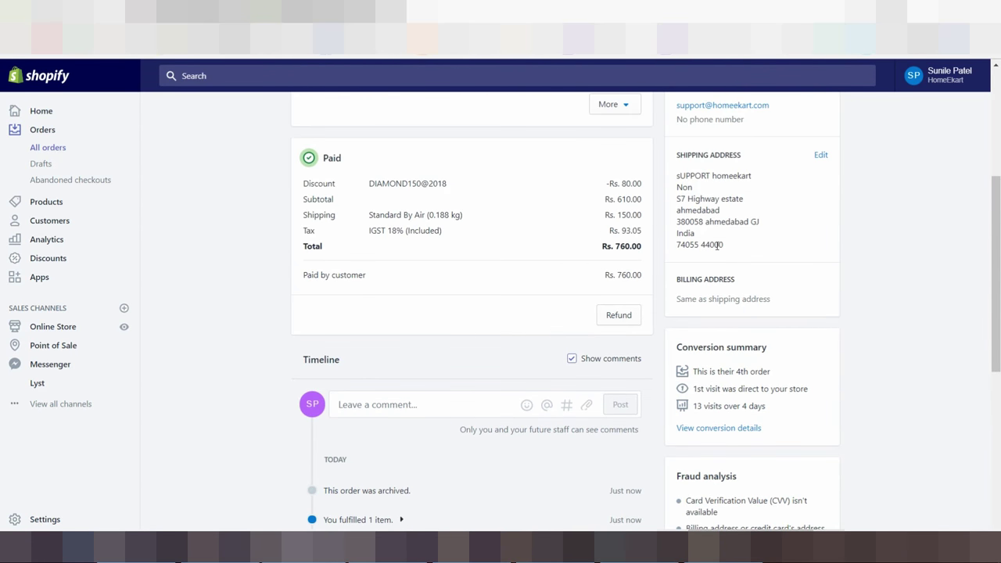
{"action": "scroll", "coordinate": [725, 207], "scroll_direction": "up", "scroll_amount": 3}
{"action": "scroll", "coordinate": [715, 250], "scroll_direction": "down", "scroll_amount": 2}
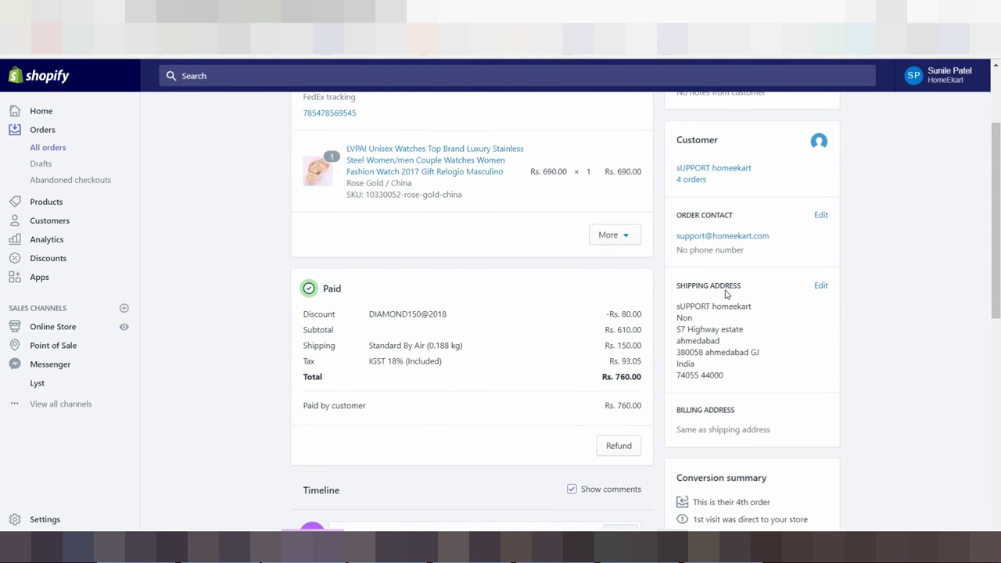
{"action": "scroll", "coordinate": [728, 295], "scroll_direction": "up", "scroll_amount": 2}
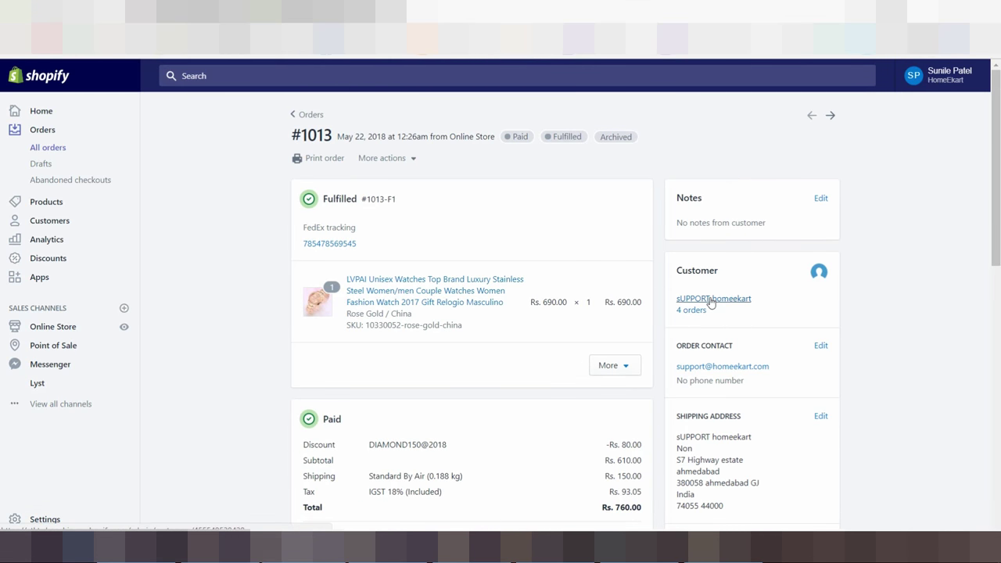
{"action": "scroll", "coordinate": [697, 313], "scroll_direction": "down", "scroll_amount": 1}
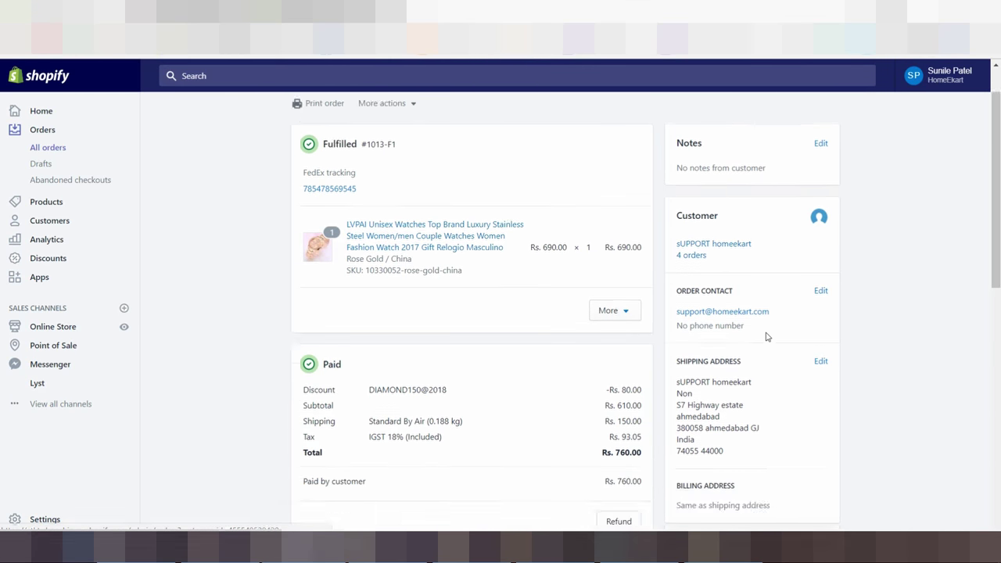
{"action": "scroll", "coordinate": [765, 335], "scroll_direction": "down", "scroll_amount": 3}
{"action": "scroll", "coordinate": [759, 313], "scroll_direction": "down", "scroll_amount": 2}
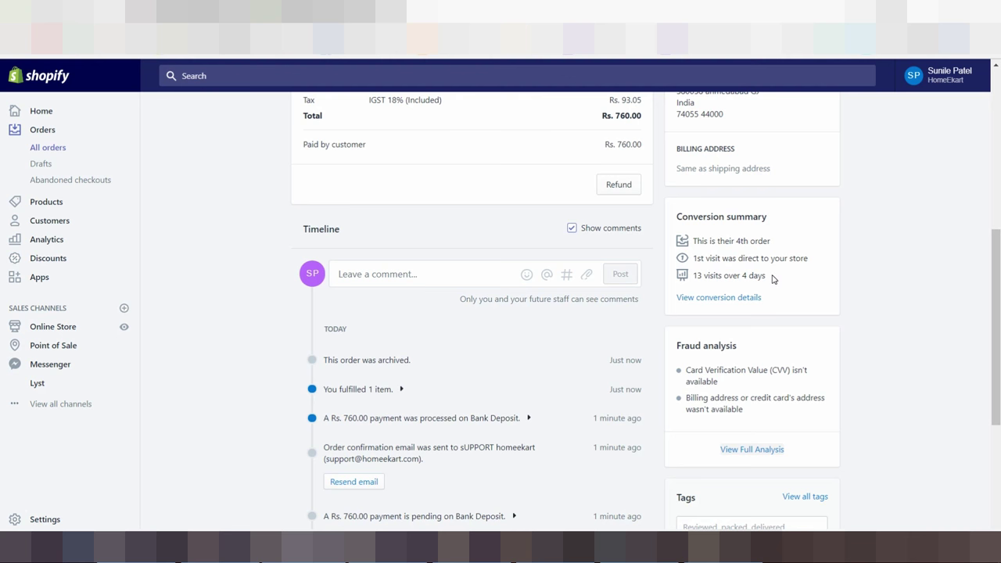
{"action": "scroll", "coordinate": [777, 323], "scroll_direction": "down", "scroll_amount": 3}
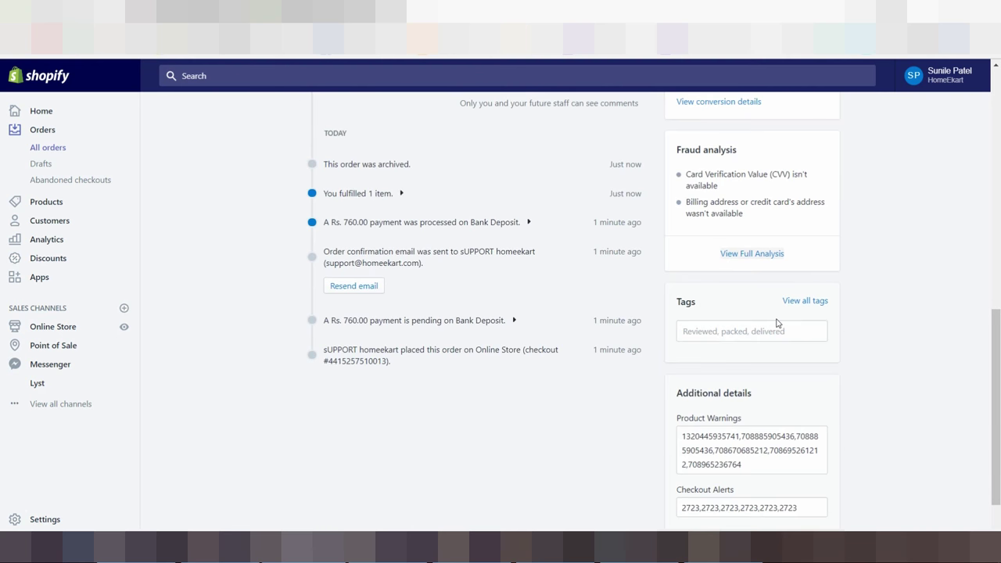
{"action": "scroll", "coordinate": [777, 323], "scroll_direction": "down", "scroll_amount": 1}
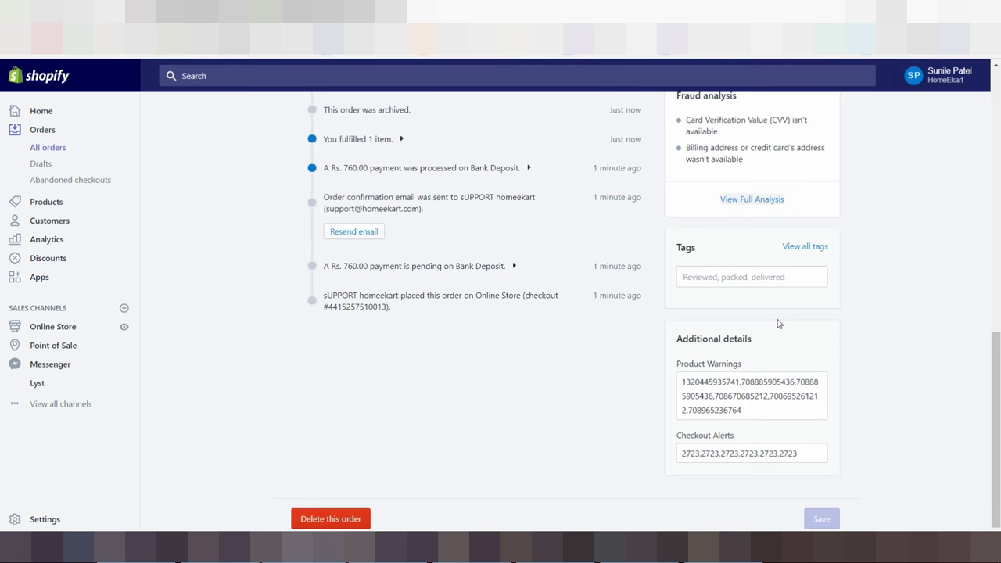
{"action": "scroll", "coordinate": [778, 323], "scroll_direction": "up", "scroll_amount": 5}
{"action": "scroll", "coordinate": [775, 328], "scroll_direction": "up", "scroll_amount": 3}
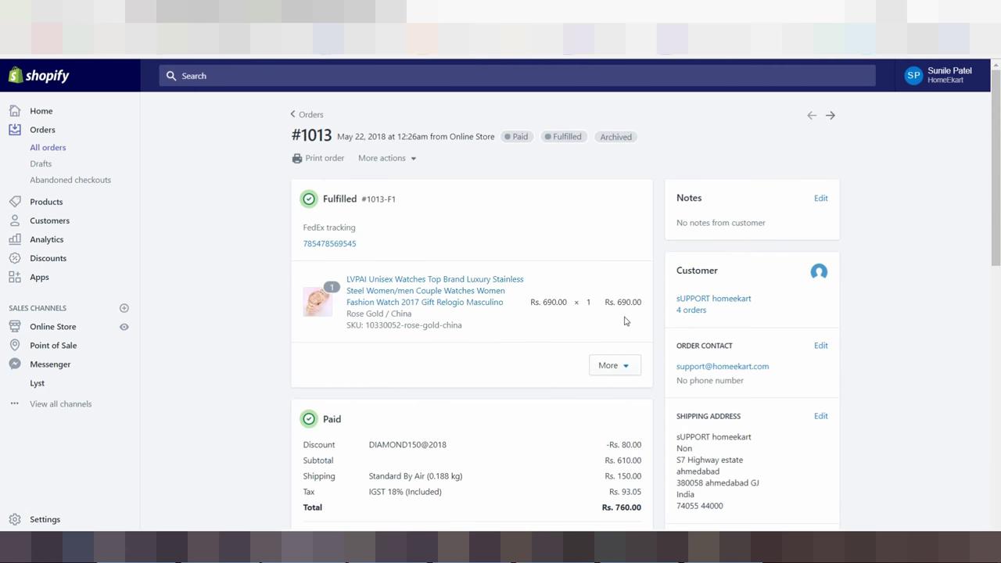
{"action": "scroll", "coordinate": [579, 315], "scroll_direction": "down", "scroll_amount": 2}
{"action": "scroll", "coordinate": [577, 314], "scroll_direction": "down", "scroll_amount": 2}
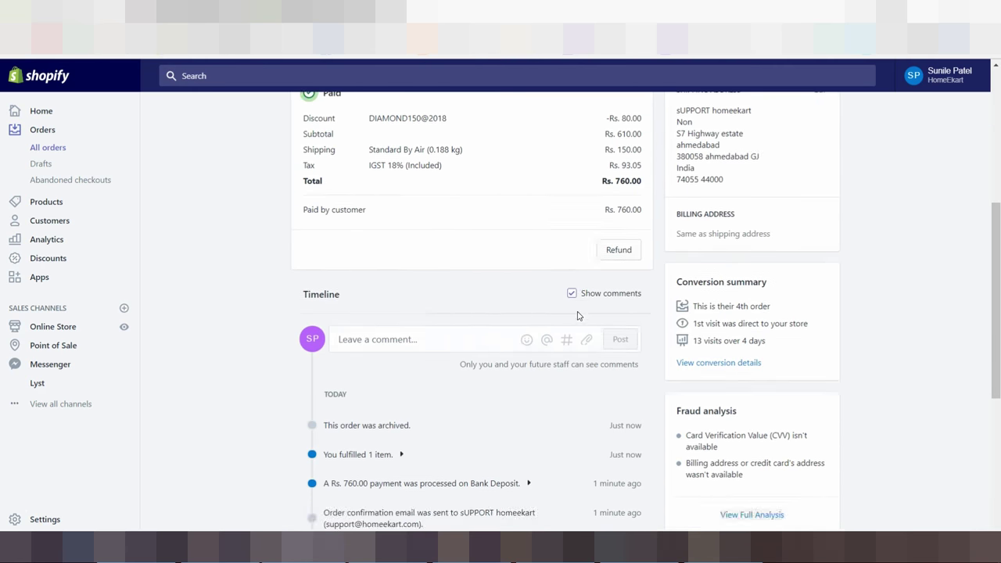
{"action": "scroll", "coordinate": [548, 324], "scroll_direction": "down", "scroll_amount": 1}
{"action": "scroll", "coordinate": [517, 326], "scroll_direction": "down", "scroll_amount": 5}
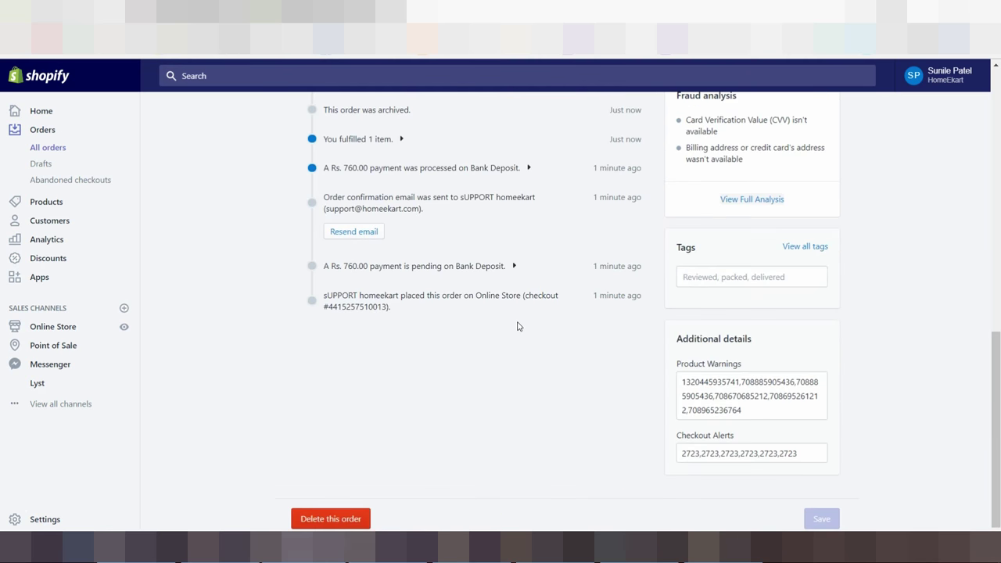
{"action": "scroll", "coordinate": [517, 326], "scroll_direction": "up", "scroll_amount": 2}
{"action": "scroll", "coordinate": [517, 326], "scroll_direction": "up", "scroll_amount": 4}
{"action": "scroll", "coordinate": [518, 326], "scroll_direction": "up", "scroll_amount": 5}
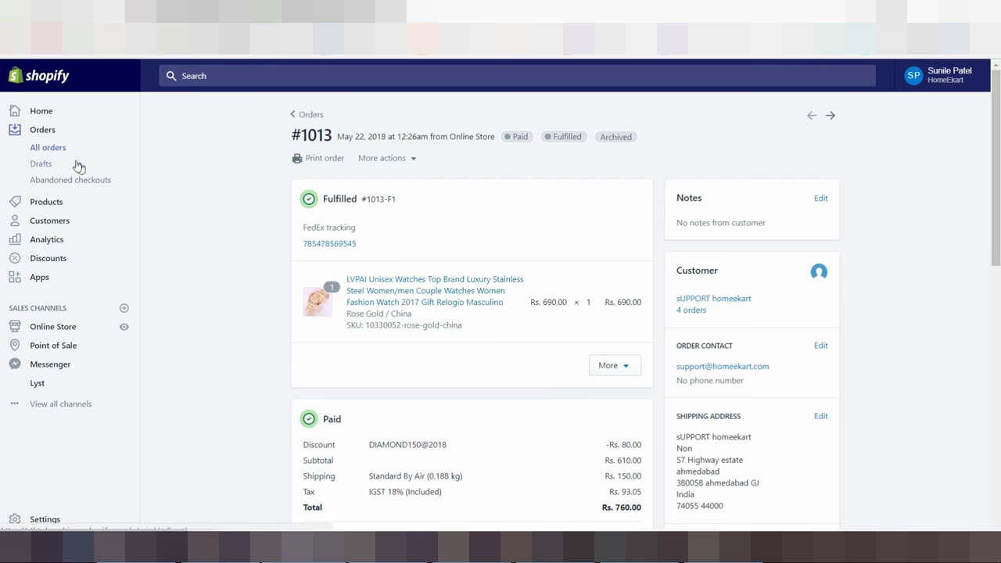
- Return to All orders and confirm #1013 is listed as paid and fulfilled at Rs. 760.00
{"action": "left_click", "coordinate": [55, 150]}
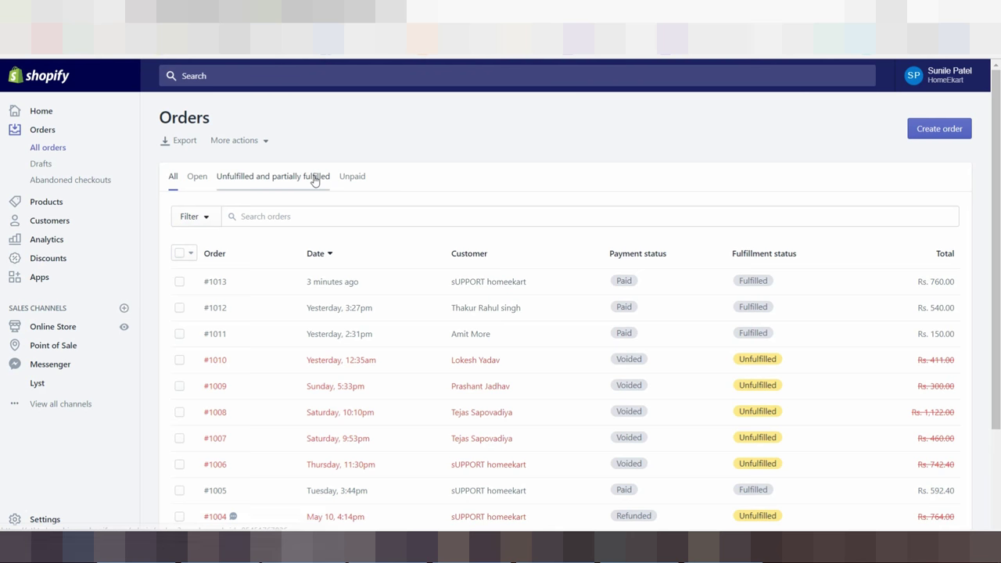
{"action": "left_click", "coordinate": [420, 213]}
{"action": "left_click", "coordinate": [470, 137]}
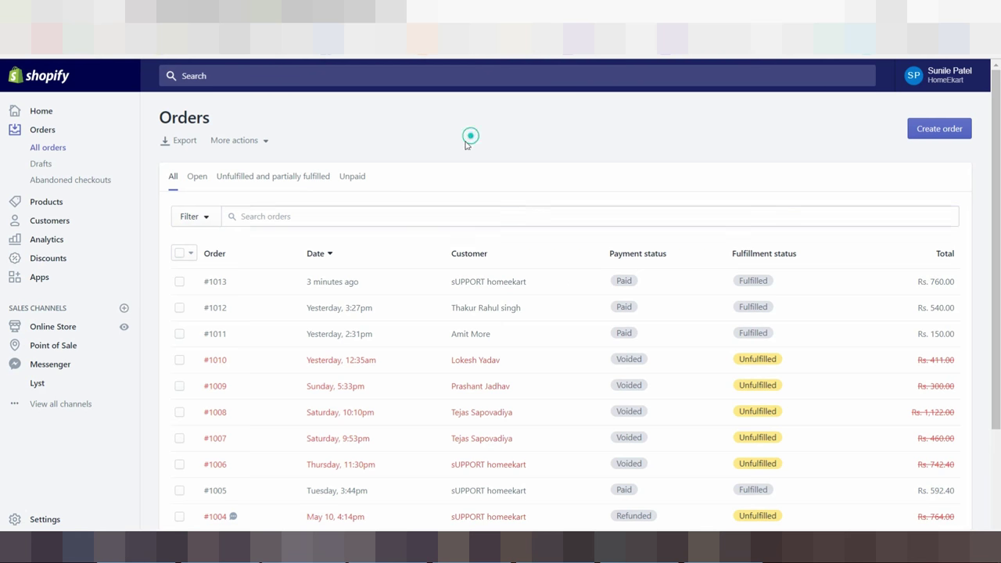